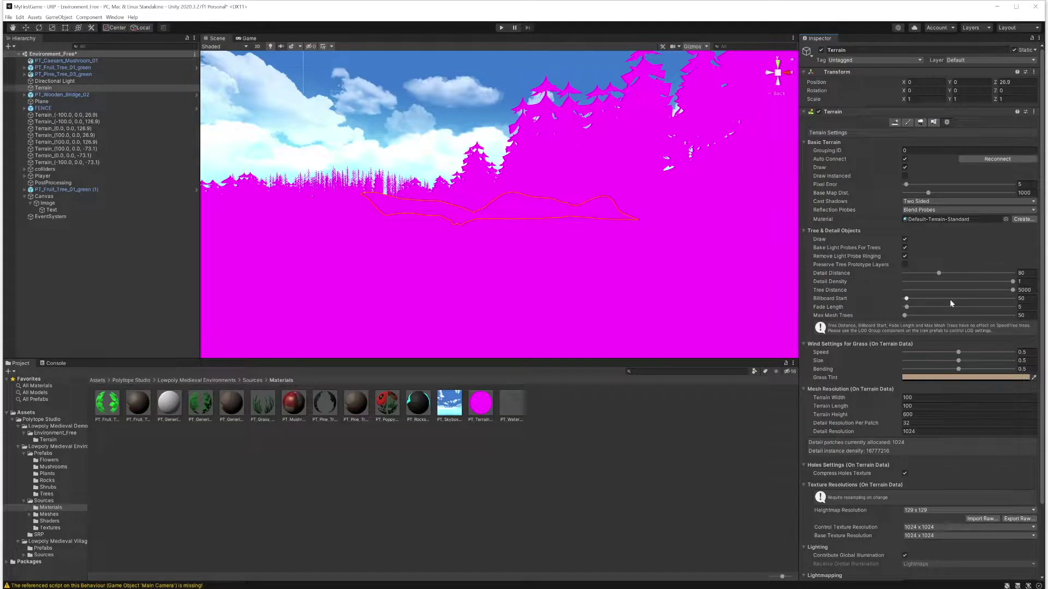
scroll(950, 299, "down", 3)
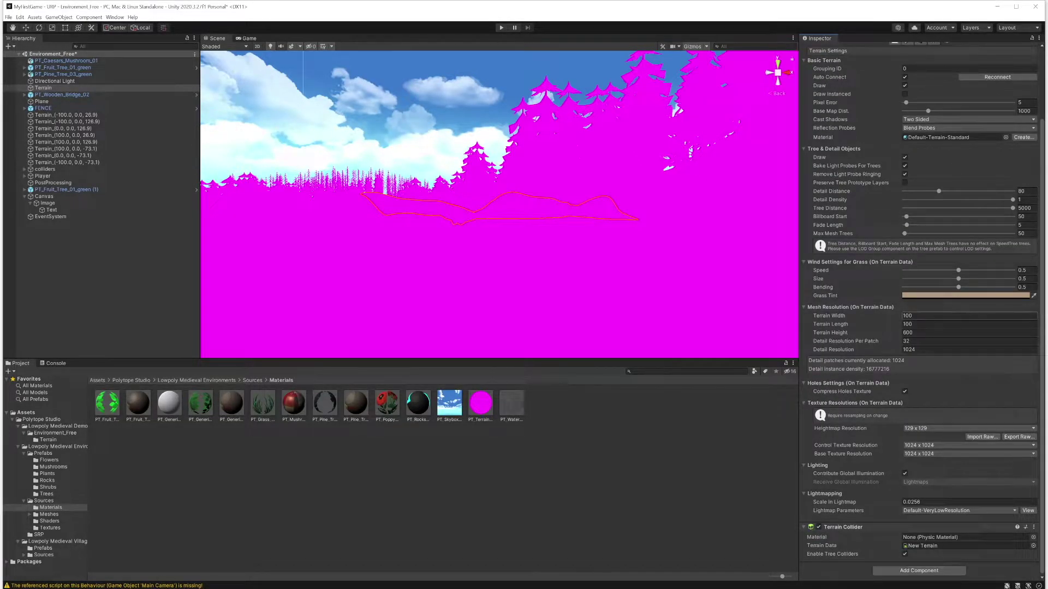
scroll(952, 306, "up", 3)
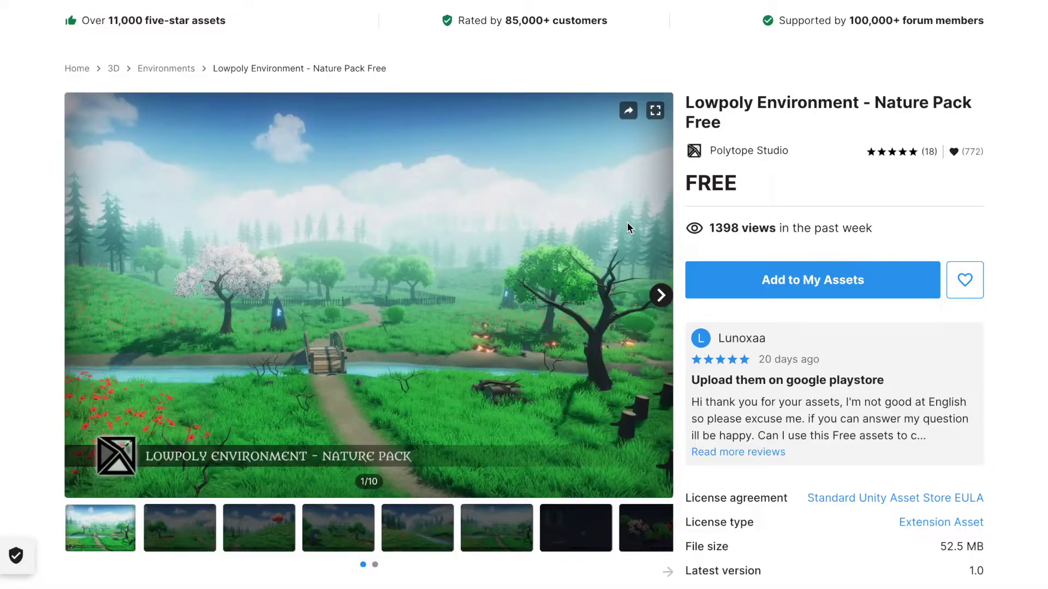
Examine the preview images and overview text of the Lowpoly Environment - Nature Pack Free asset page.
scroll(627, 224, "down", 4)
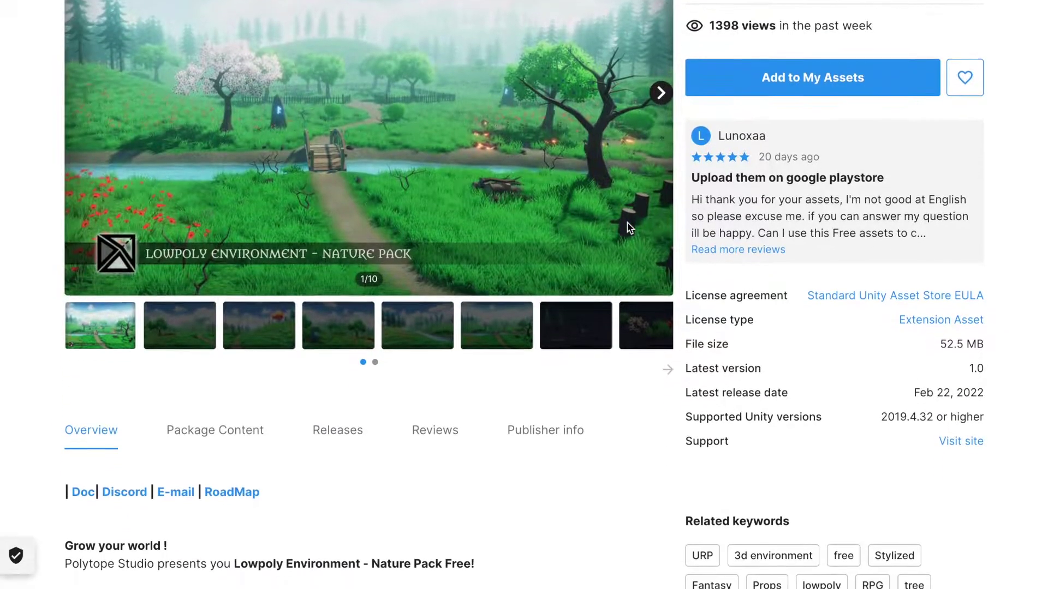
scroll(241, 347, "up", 1)
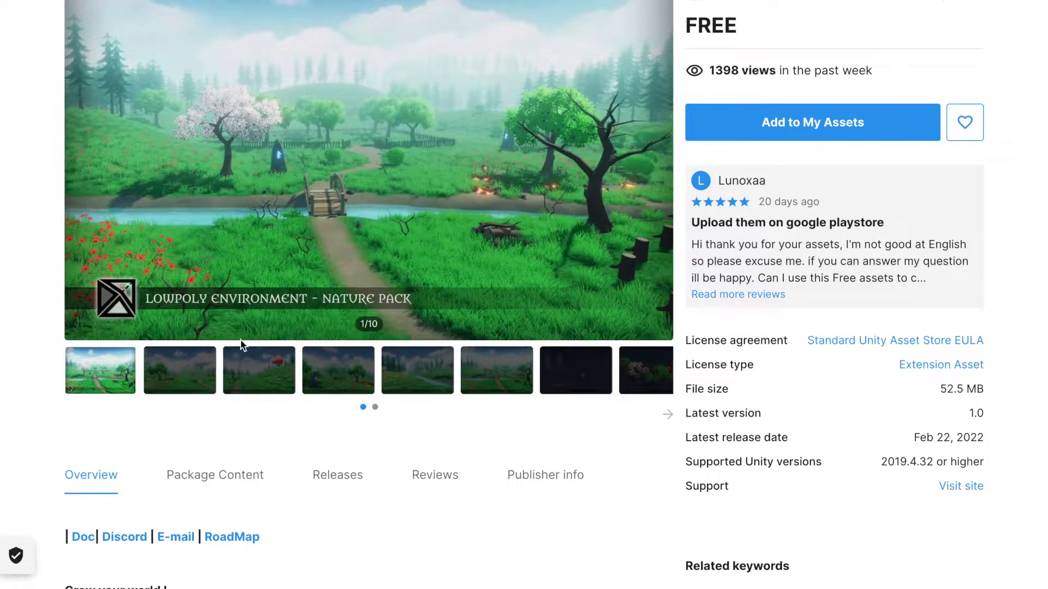
left_click(191, 365)
scroll(238, 373, "down", 1)
left_click(266, 359)
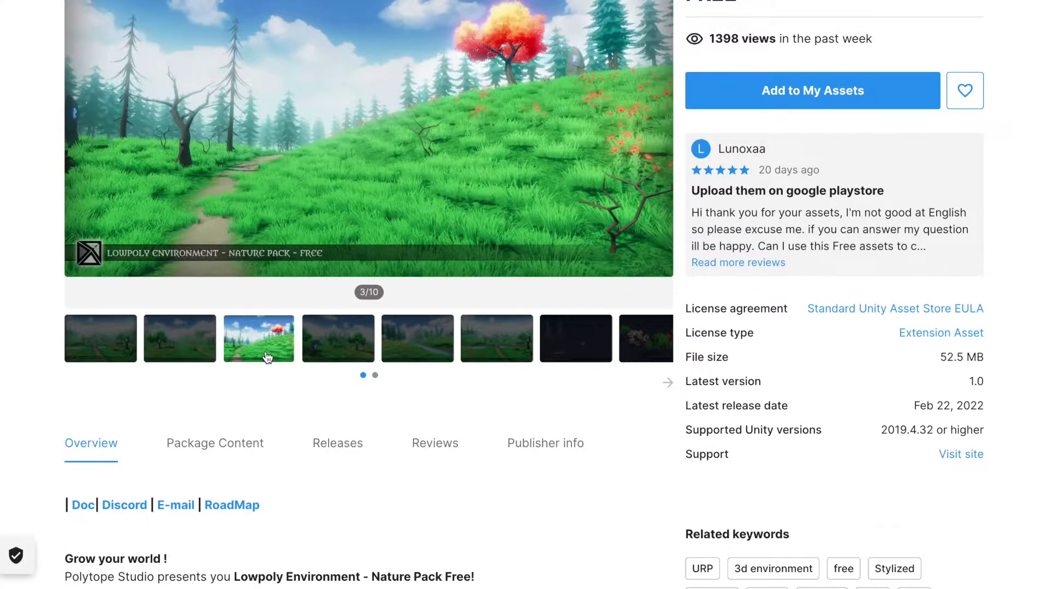
left_click(333, 351)
left_click(417, 352)
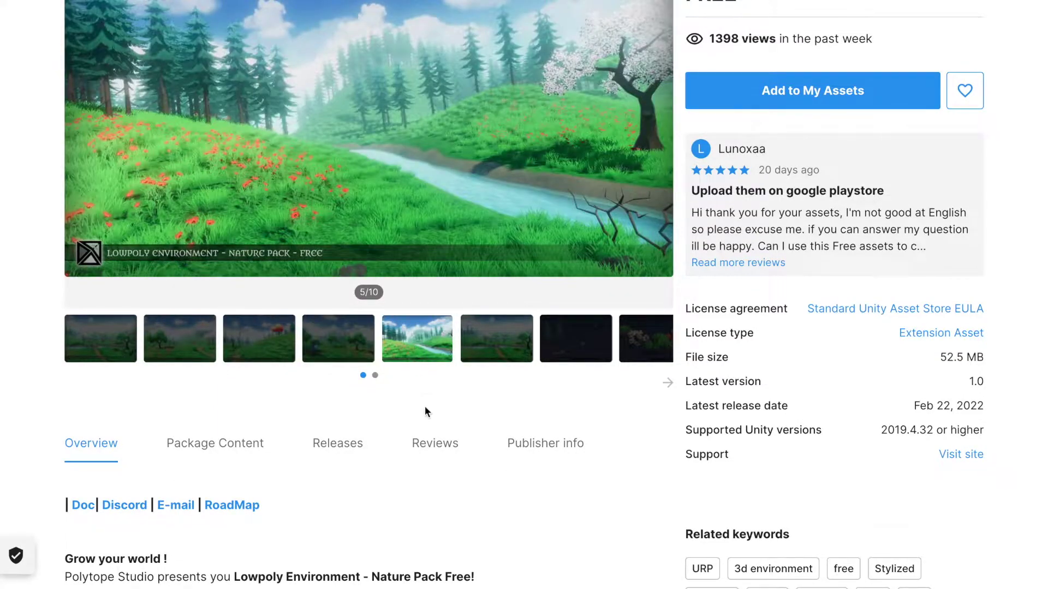
scroll(424, 405, "down", 10)
left_click_drag(77, 145, 436, 147)
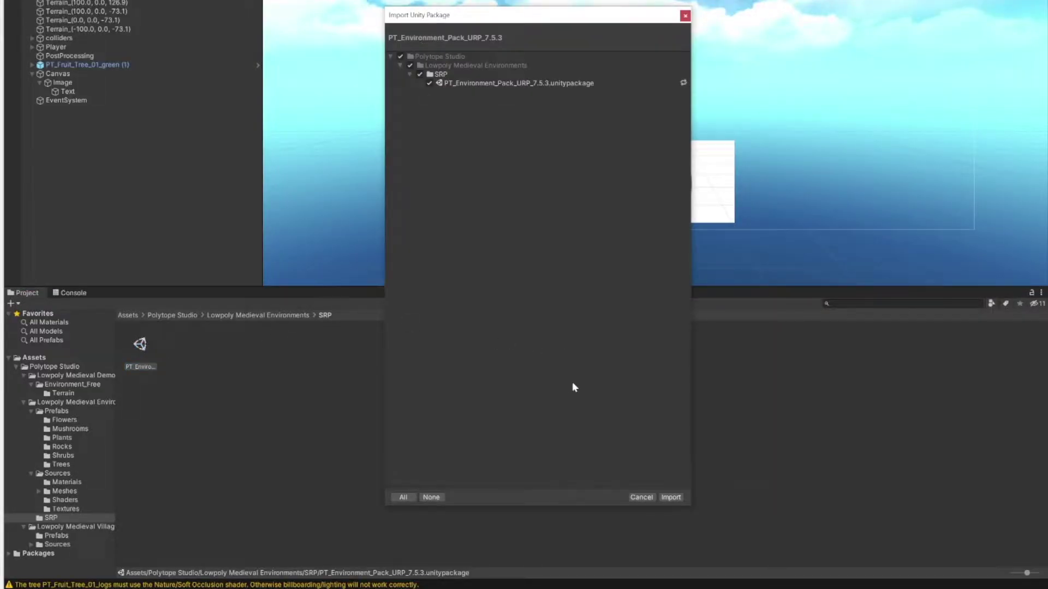
Import the nested PT_Environment_Pack_URP_7.5.3 package from the SRP folder, including its URP shaders, into the project.
left_click(671, 498)
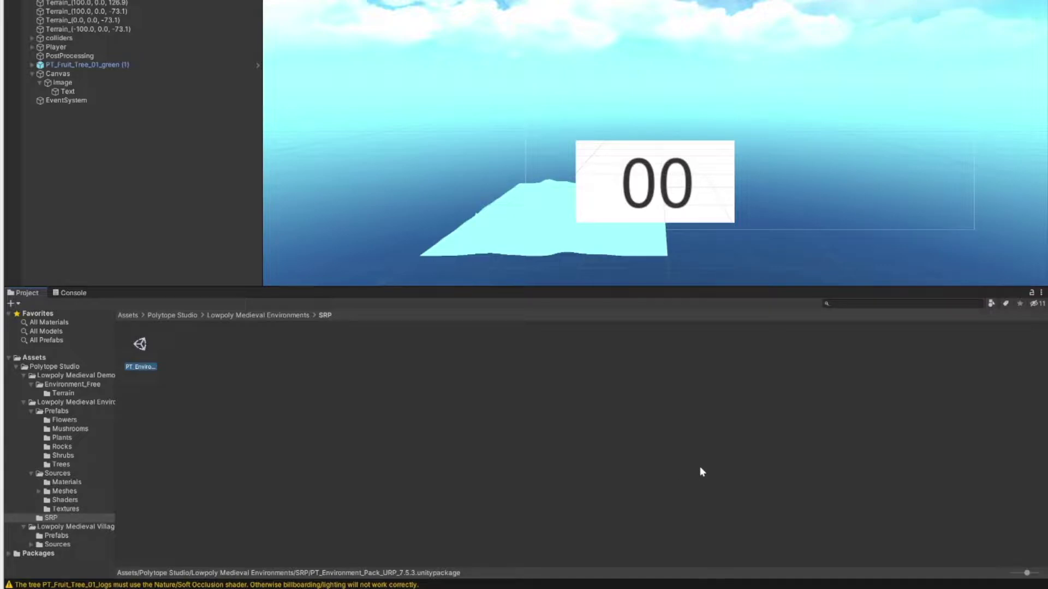
double_click(141, 355)
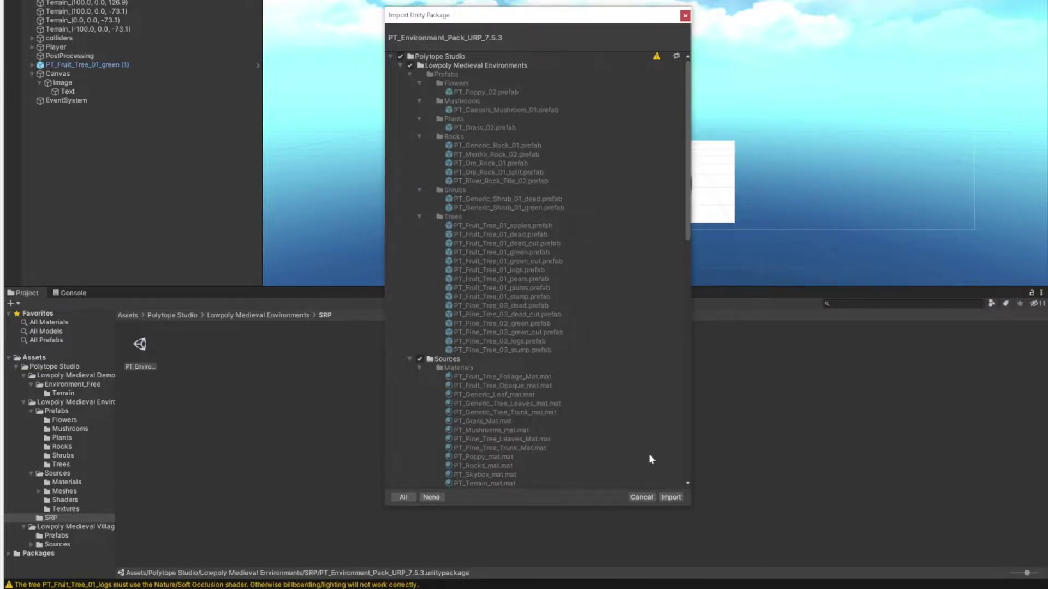
scroll(648, 453, "down", 15)
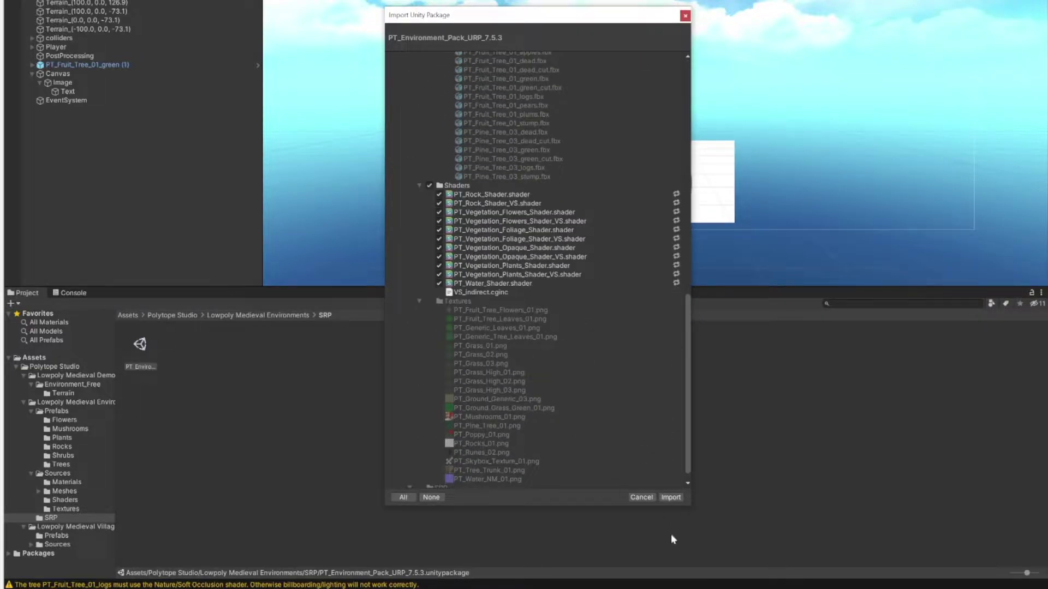
left_click(670, 498)
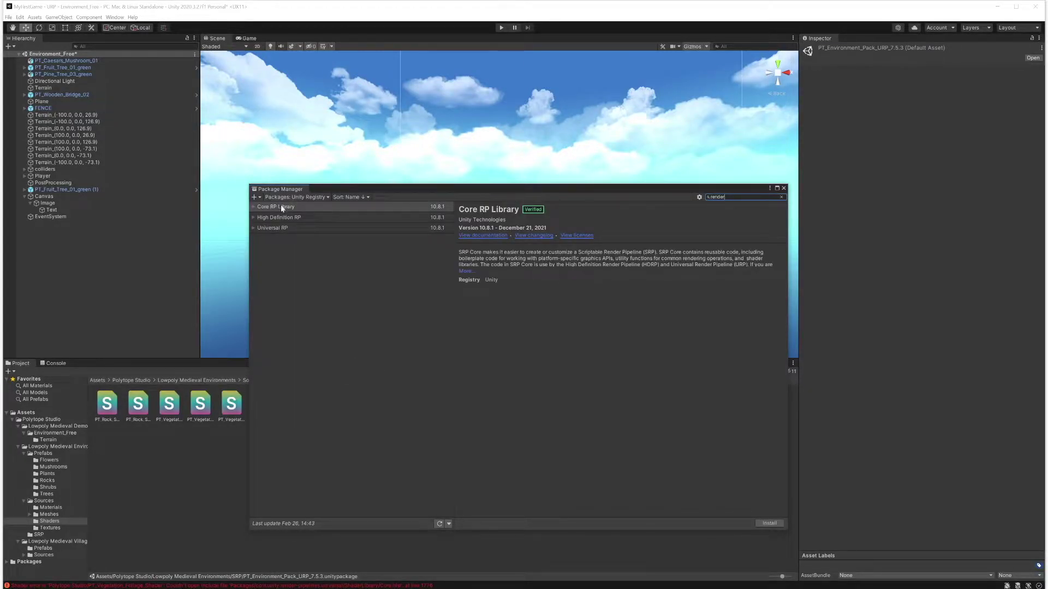
Install the Universal RP 10.8.1 package from the Unity Registry.
left_click(260, 229)
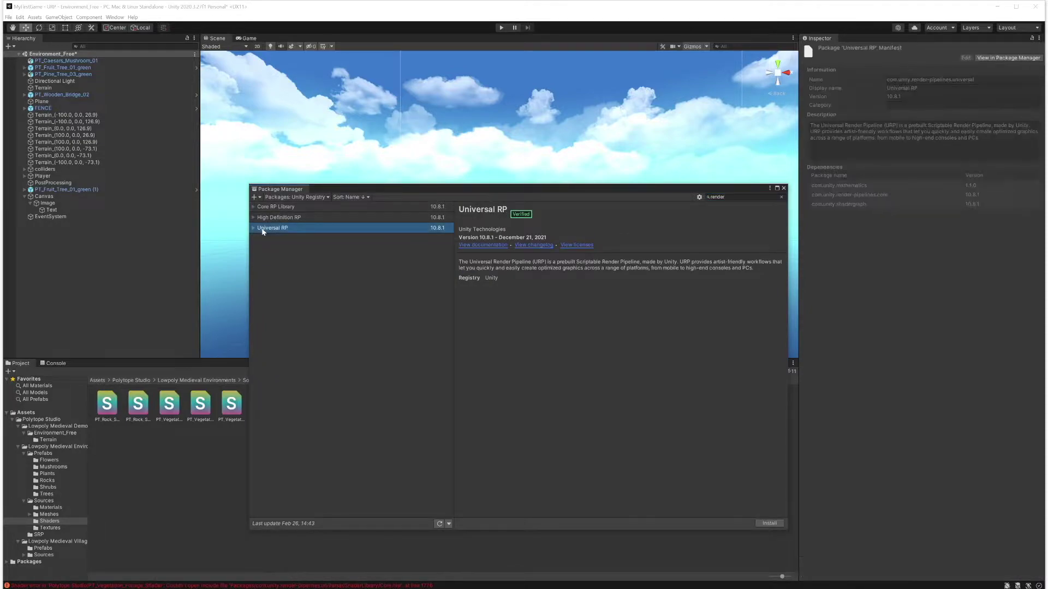
left_click(770, 523)
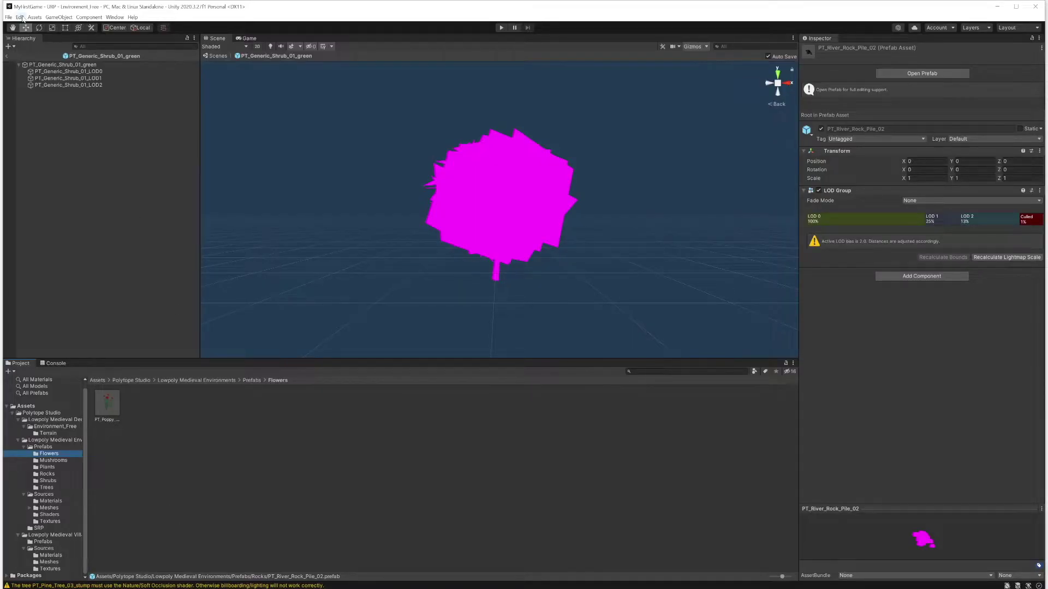
Check the Graphics page of the project settings for a render pipeline asset that can be assigned.
left_click(22, 17)
left_click(38, 246)
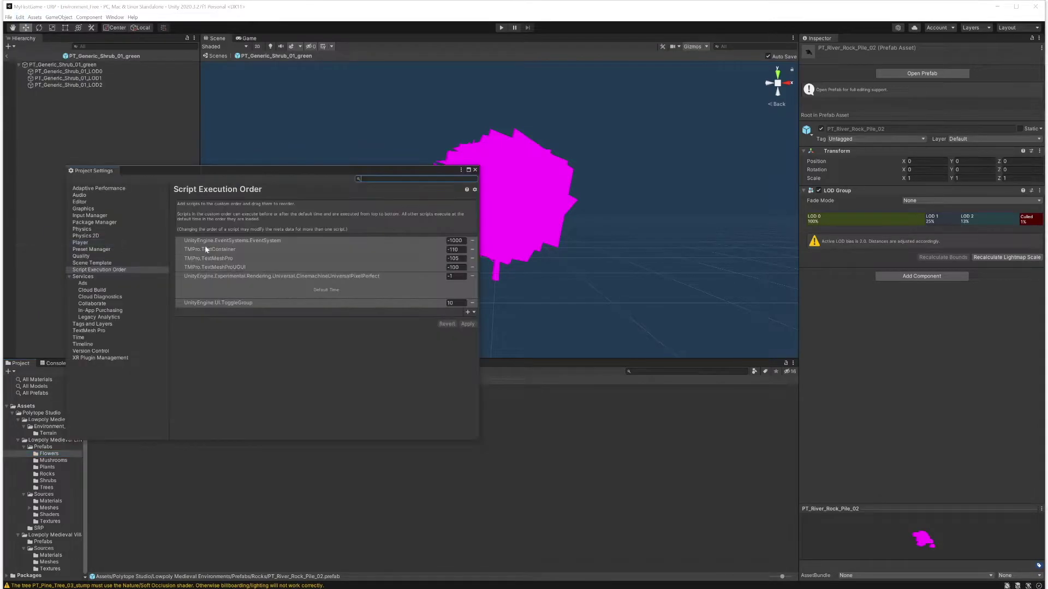
left_click(110, 223)
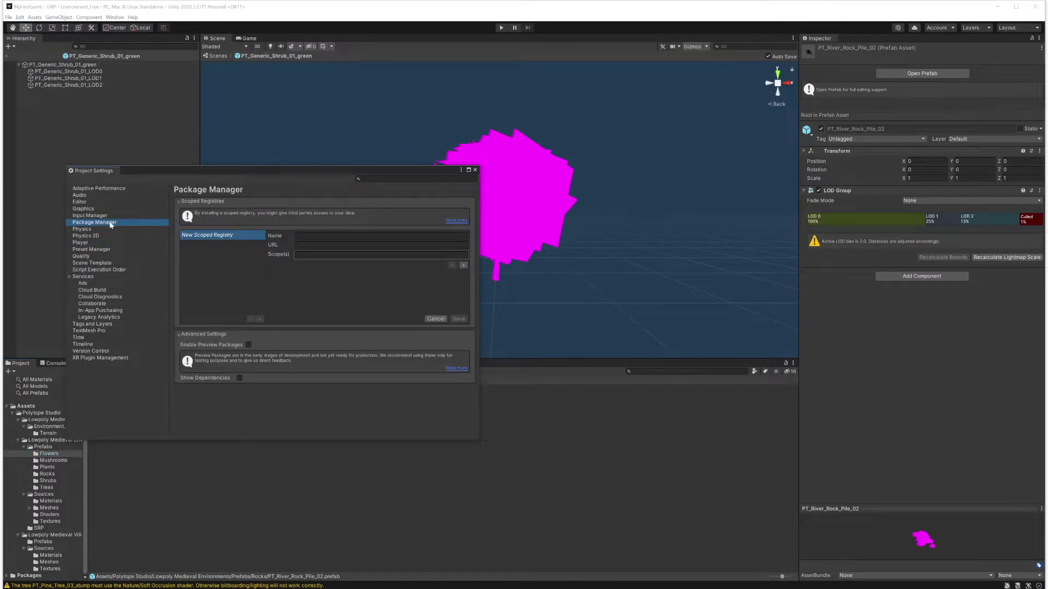
left_click(109, 207)
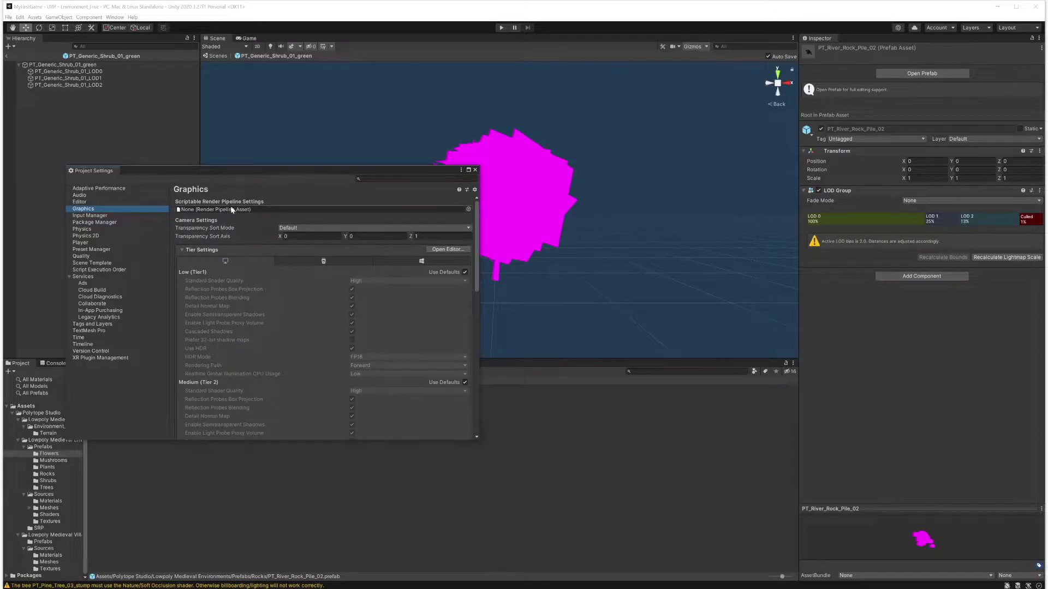
left_click(468, 210)
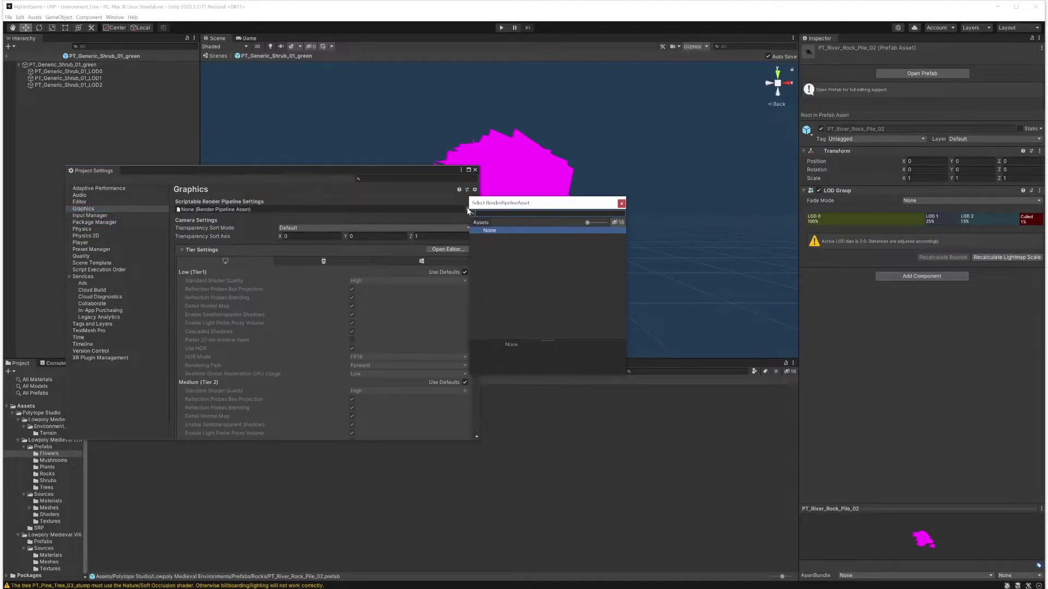
left_click(346, 178)
left_click(461, 210)
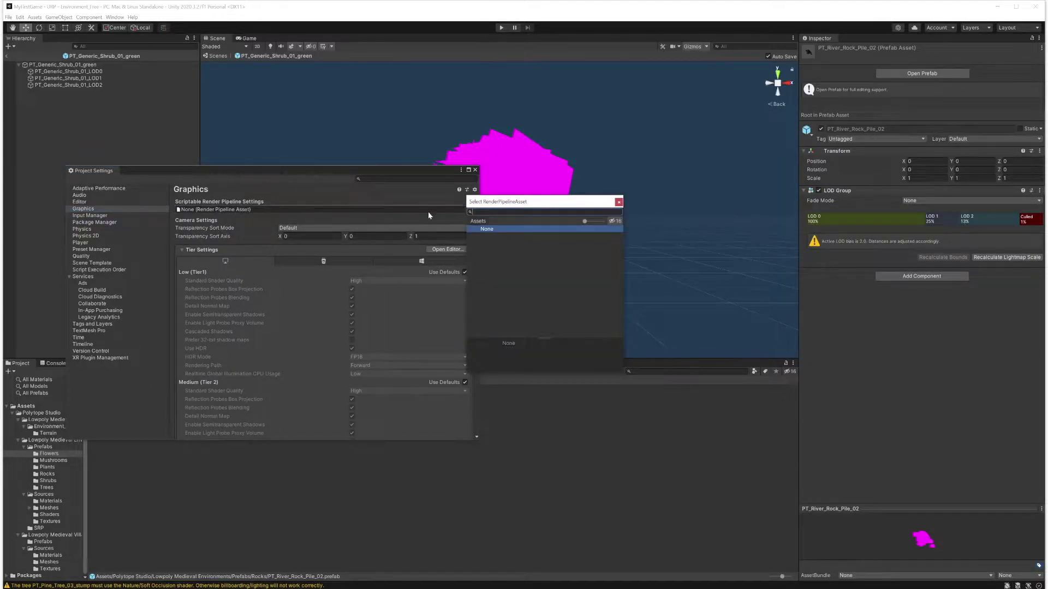
left_click(203, 185)
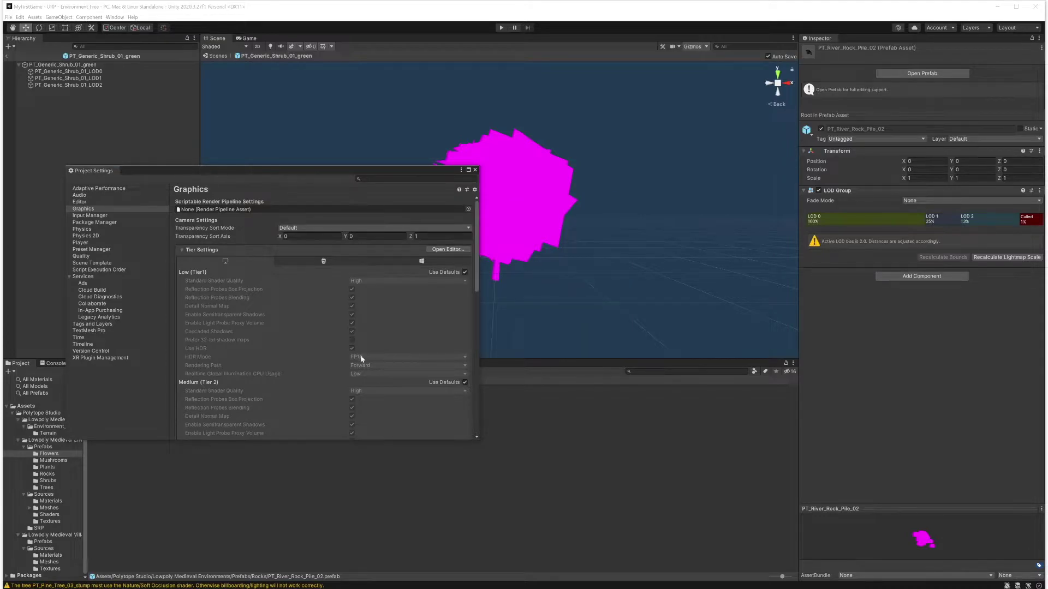
Bring up the Universal Render Pipeline creation options for a new rendering asset in the Assets folder.
left_click(109, 451)
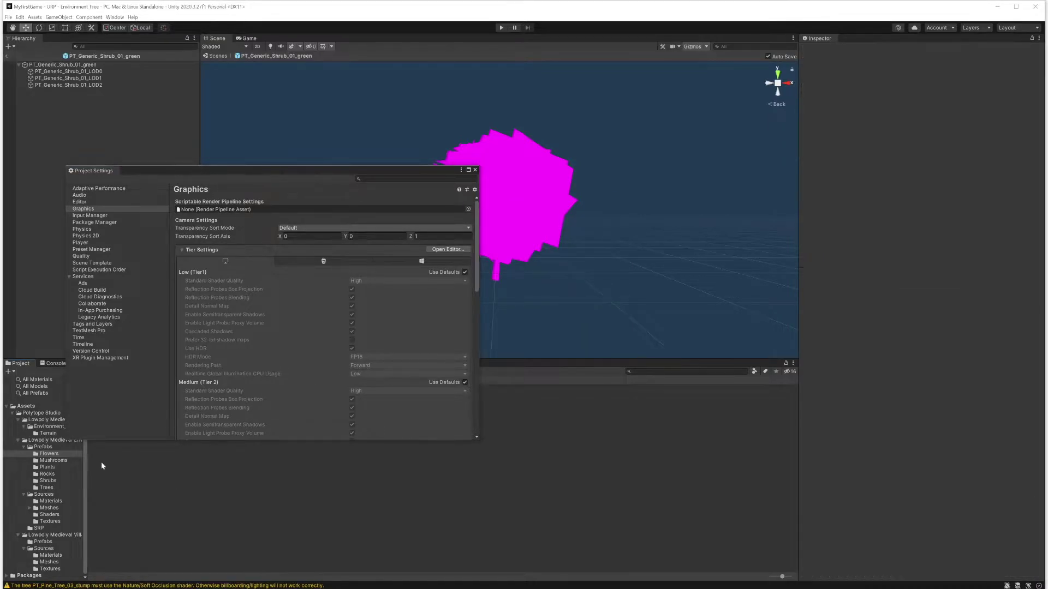
left_click(12, 414)
right_click(26, 413)
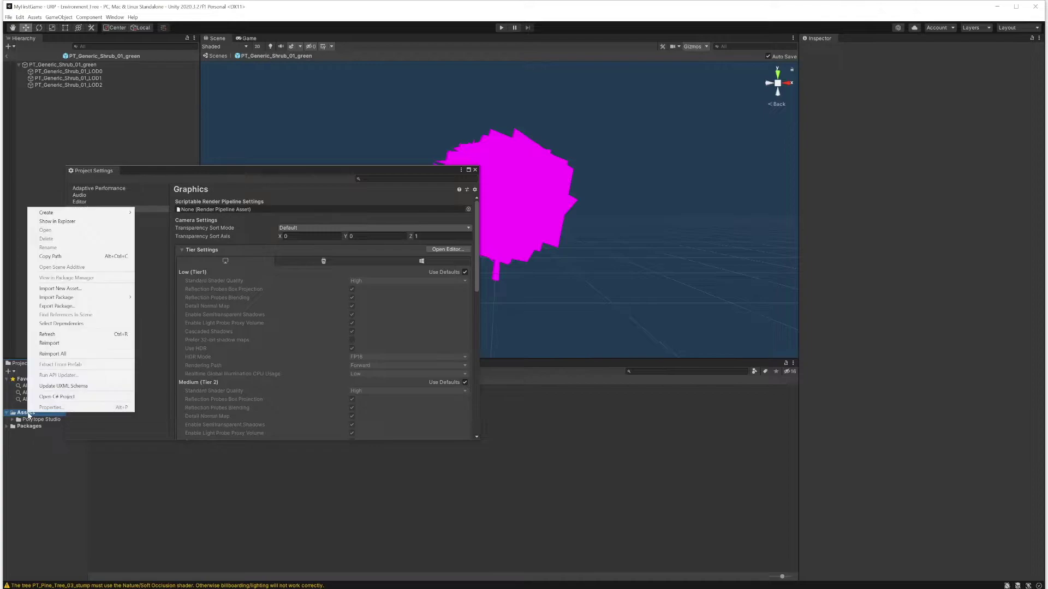
mouse_move(80, 299)
mouse_move(76, 213)
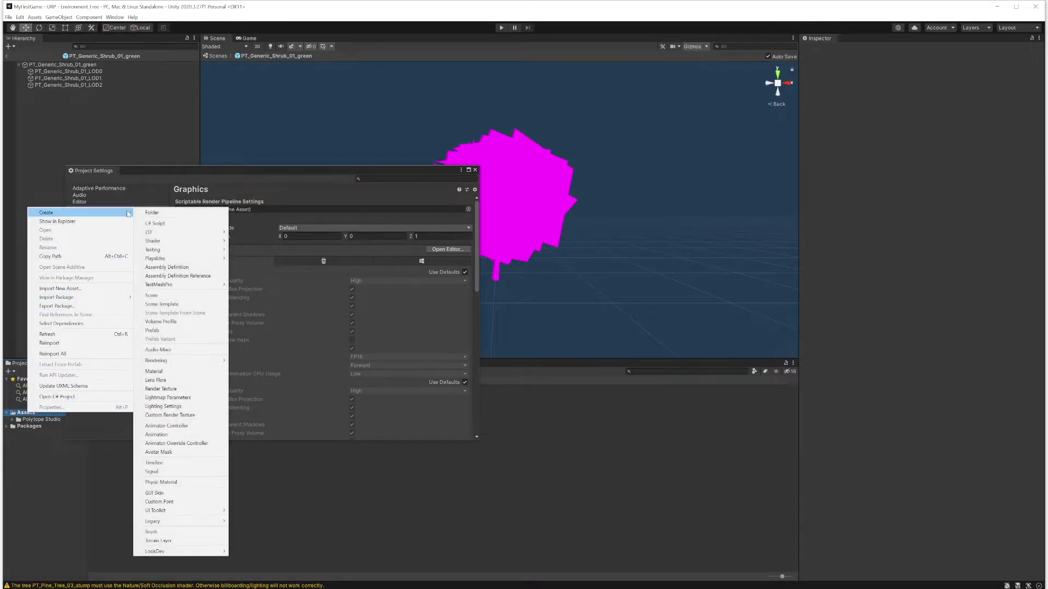
mouse_move(180, 361)
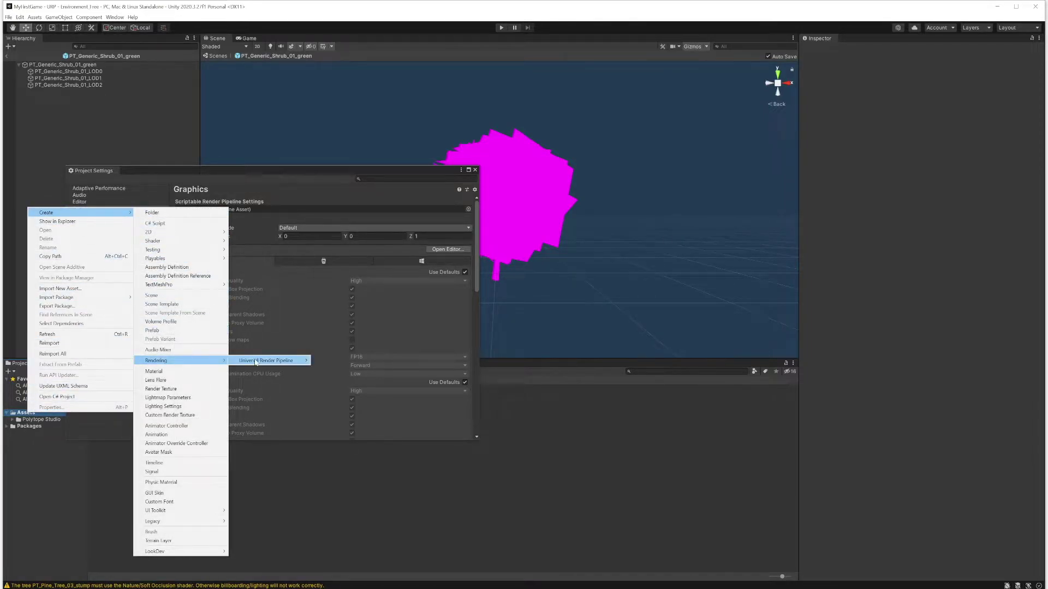
mouse_move(267, 361)
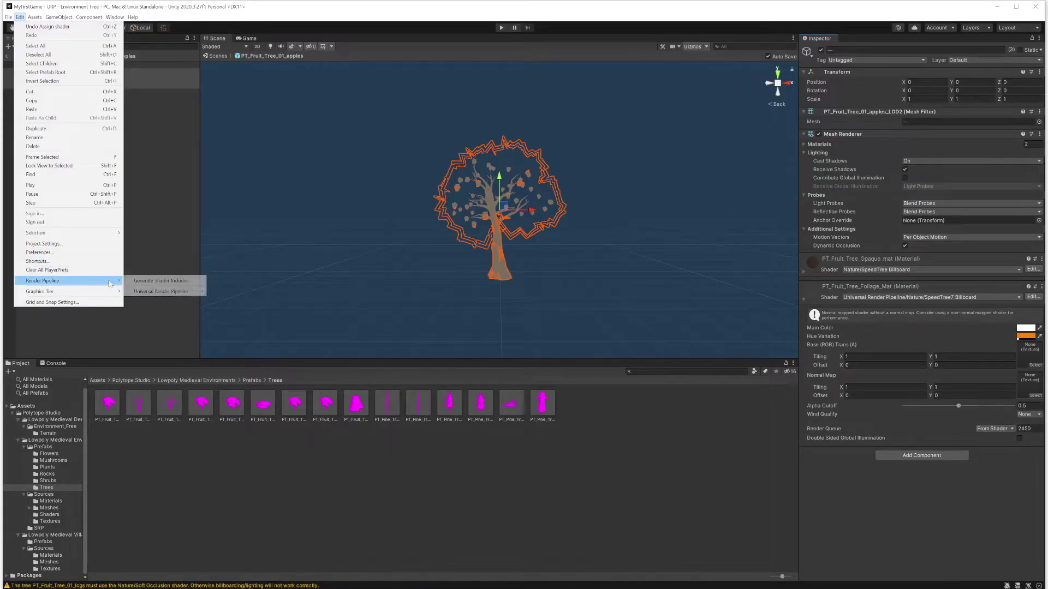
Try to upgrade the selected materials of the apple fruit tree prefab to UniversalRP materials.
mouse_move(157, 292)
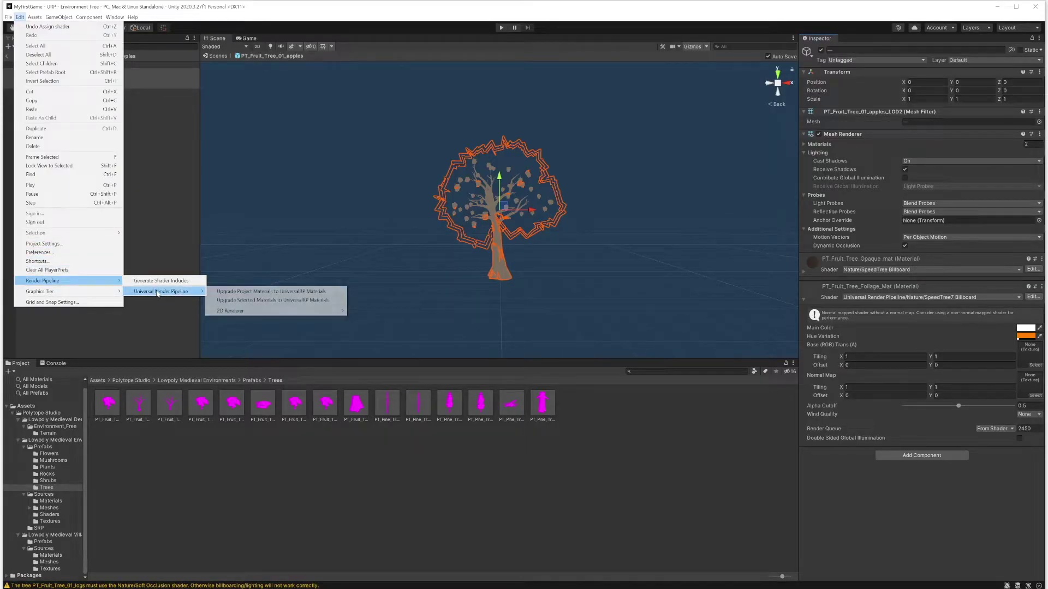
left_click(263, 300)
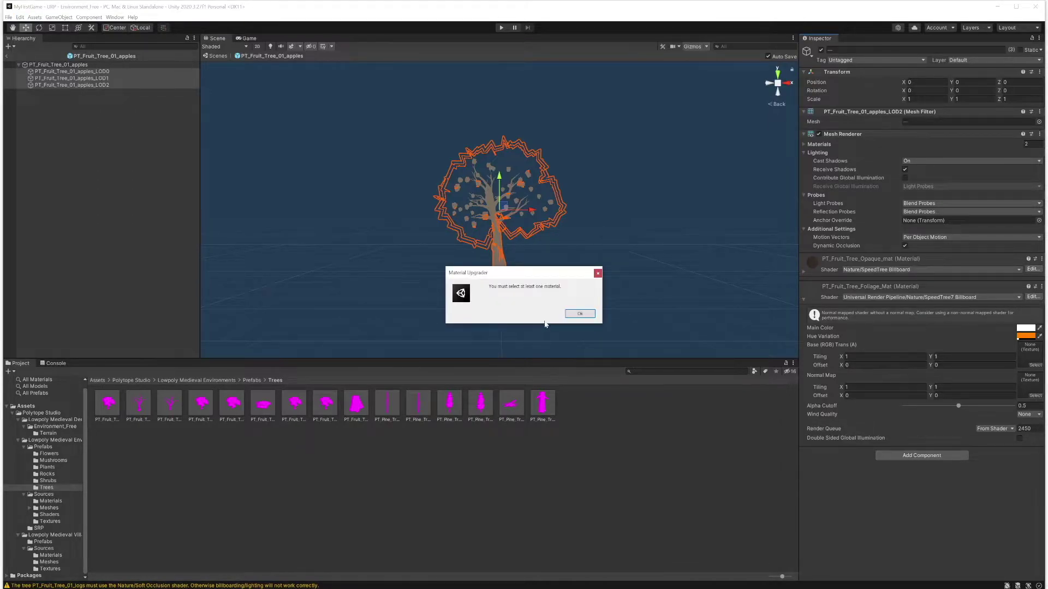
left_click(597, 274)
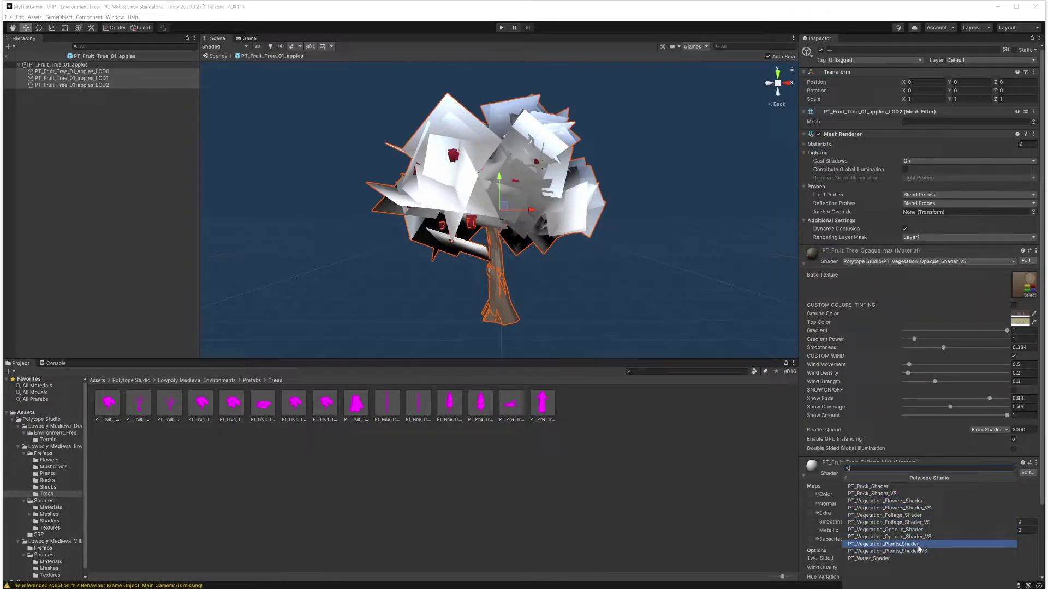
Assign the Polytope Studio PT_Vegetation_Plants_Shader_VS shader to the fruit tree's foliage material.
left_click(922, 551)
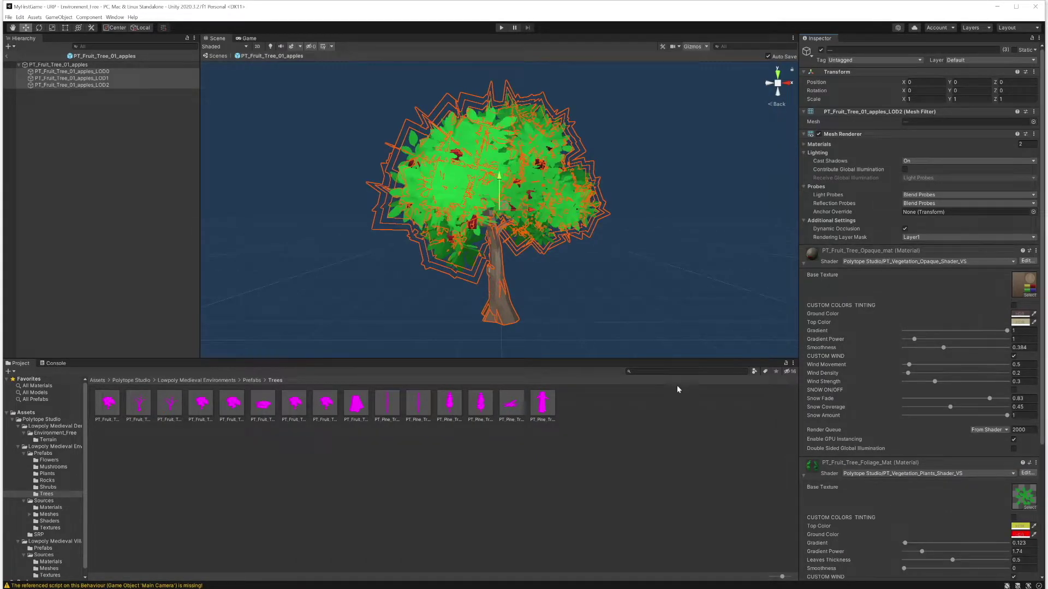
left_click(673, 419)
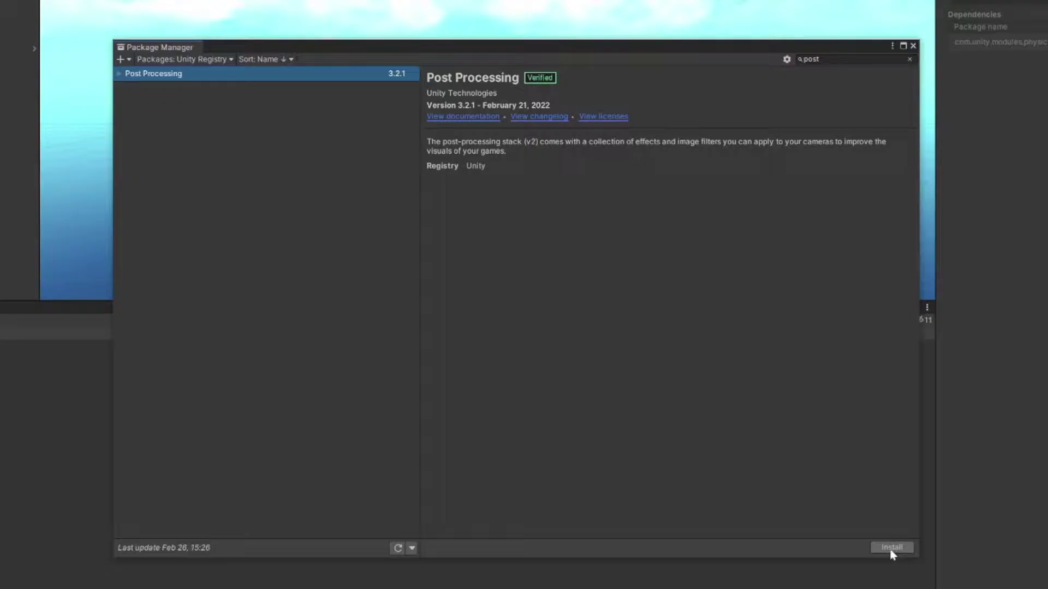
Install the Post Processing 3.2.1 package from the Unity Registry.
left_click(891, 548)
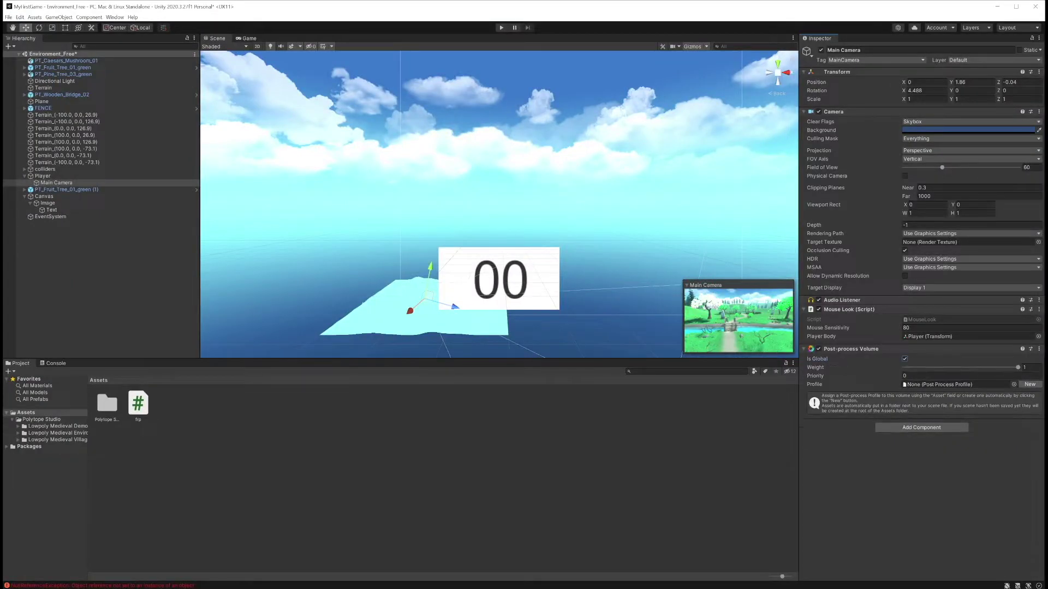
Create a new profile for the Main Camera's Post-process Volume and add an Ambient Occlusion effect to it.
left_click(1015, 384)
left_click(922, 420)
mouse_move(947, 427)
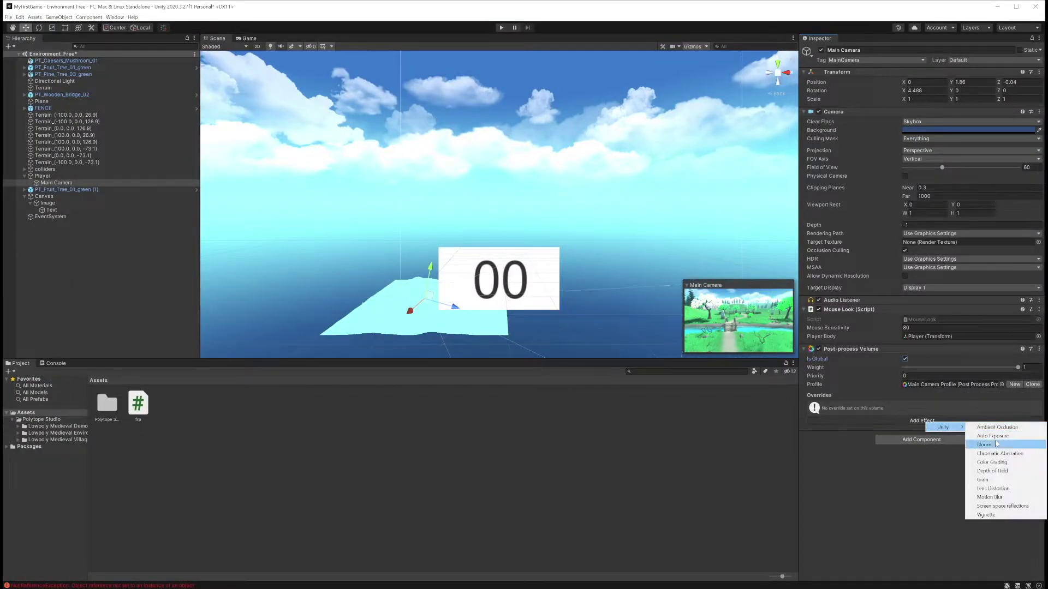
left_click(1003, 427)
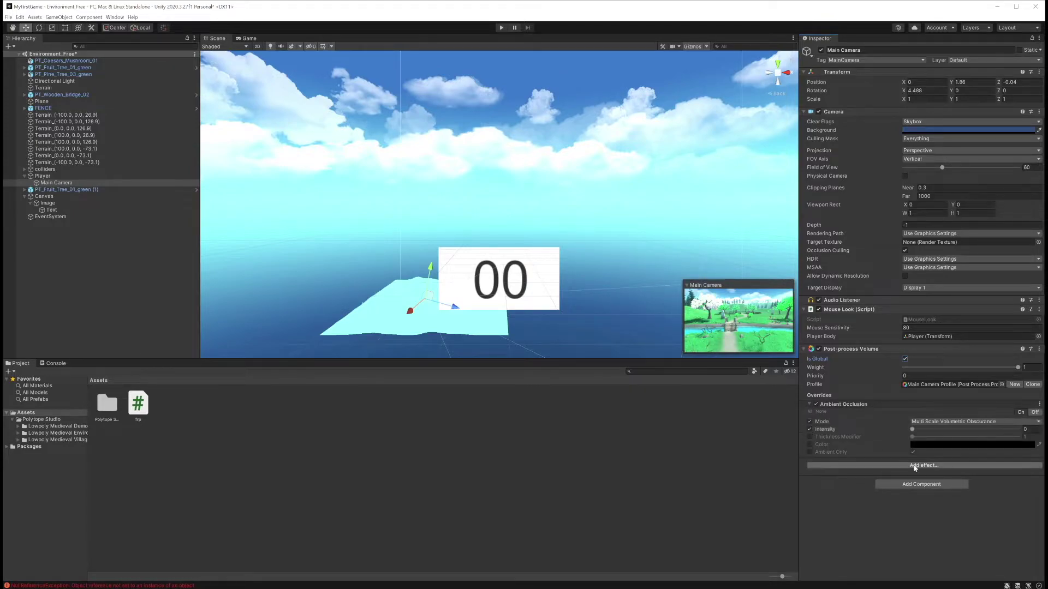
Add a Bloom effect with intensity 0.6 and a purple color to the volume, and test the scene in play mode.
left_click(914, 467)
left_click(922, 482)
left_click(1003, 491)
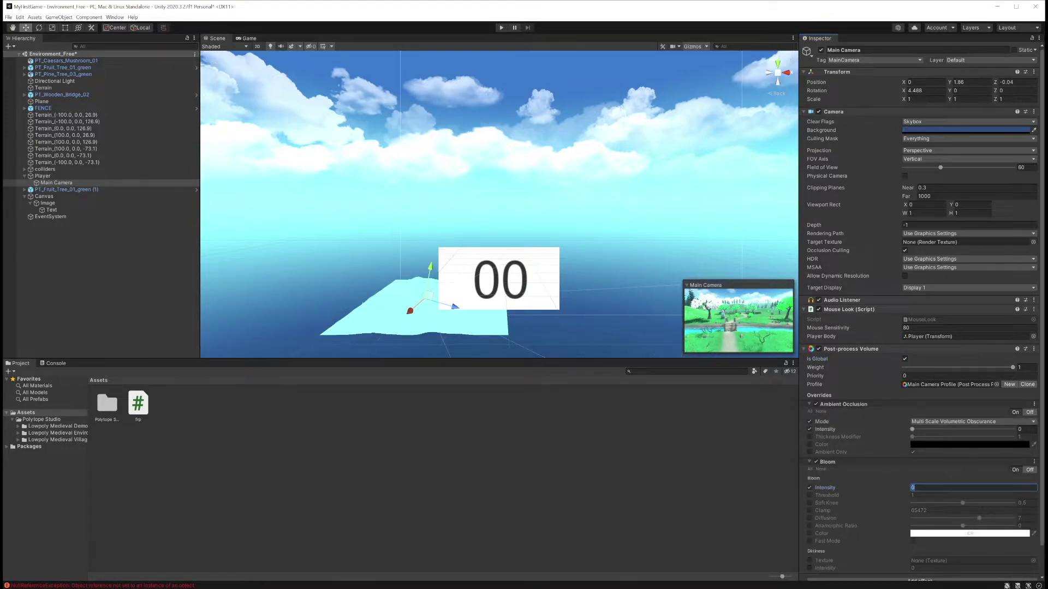
left_click(809, 533)
left_click(969, 533)
left_click(995, 464)
left_click(501, 27)
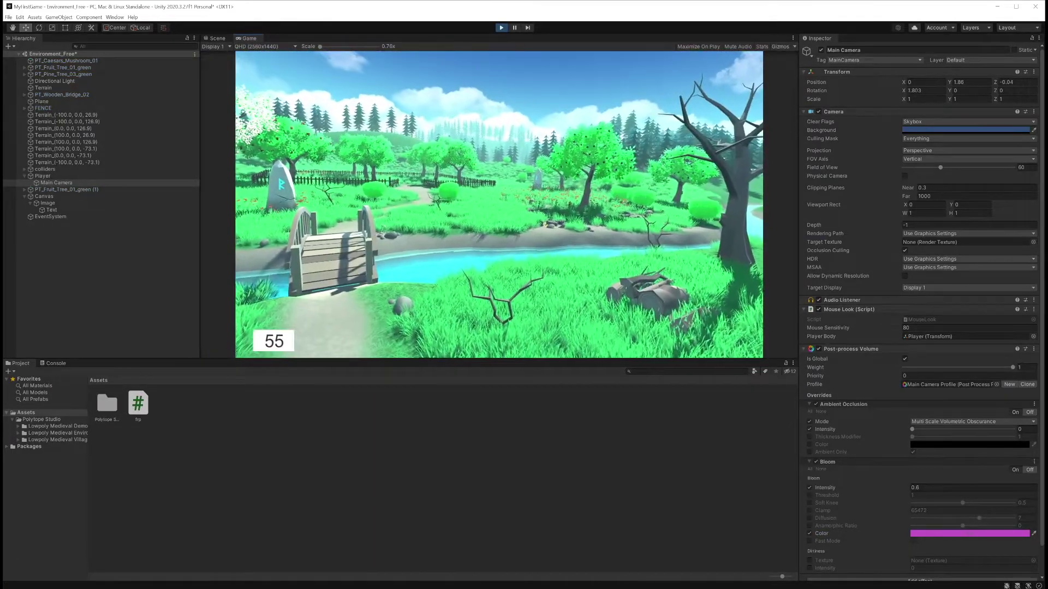
key("ctrl+p")
Add a rounded Vignette effect with intensity about 0.146 to the Main Camera's Post-process Volume, and test the scene in play mode.
scroll(922, 437, "down", 1)
left_click(918, 551)
mouse_move(908, 556)
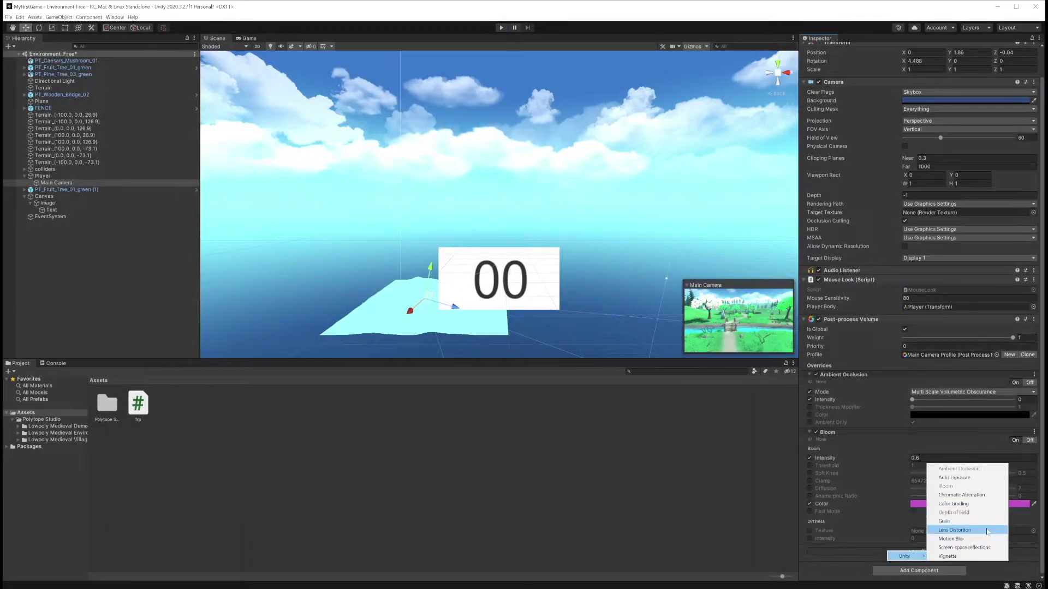
left_click(947, 556)
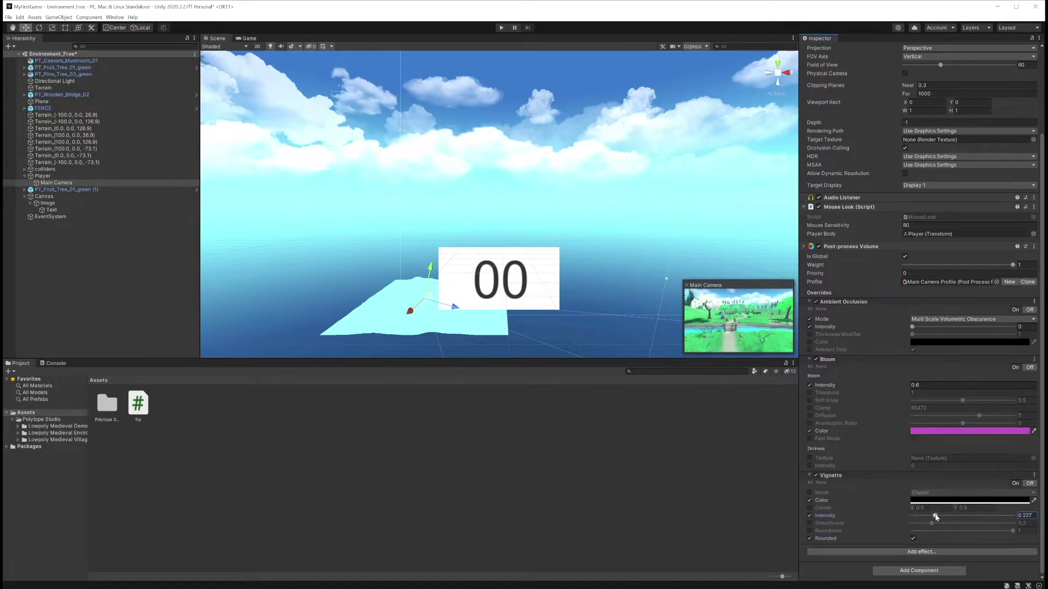
left_click_drag(1000, 516, 926, 516)
key("ctrl+p")
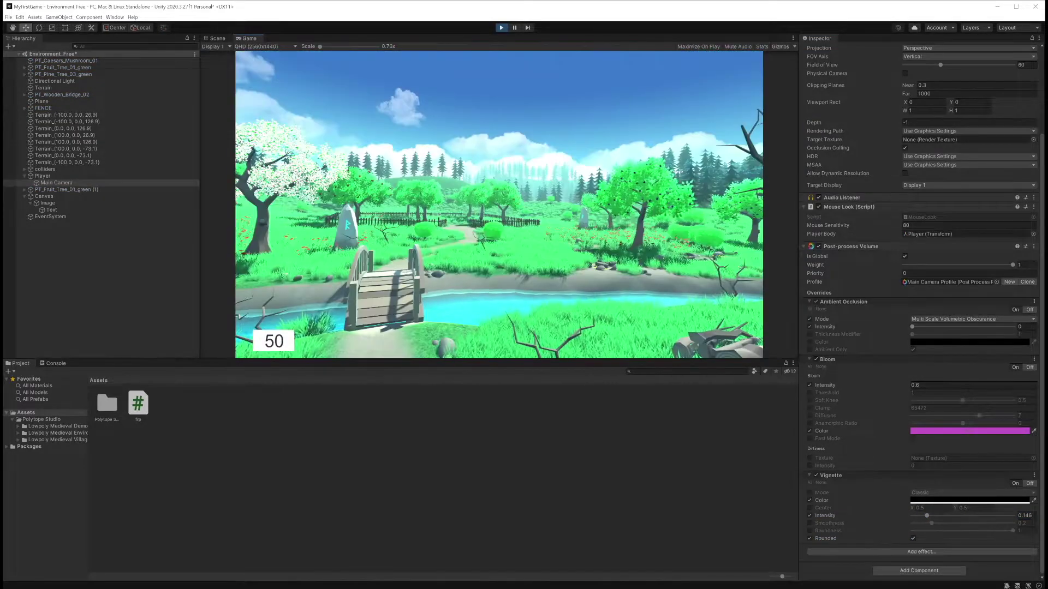
key("ctrl+p")
Try an Auto Exposure effect on the Post-process Volume and undo it.
left_click(921, 552)
mouse_move(922, 555)
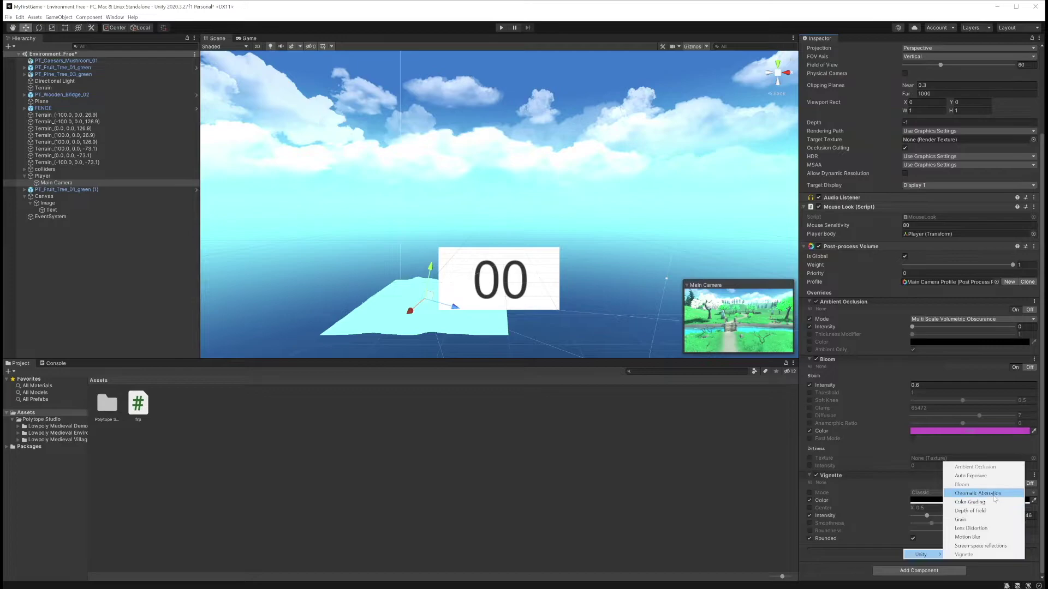
left_click(981, 476)
key("ctrl+z")
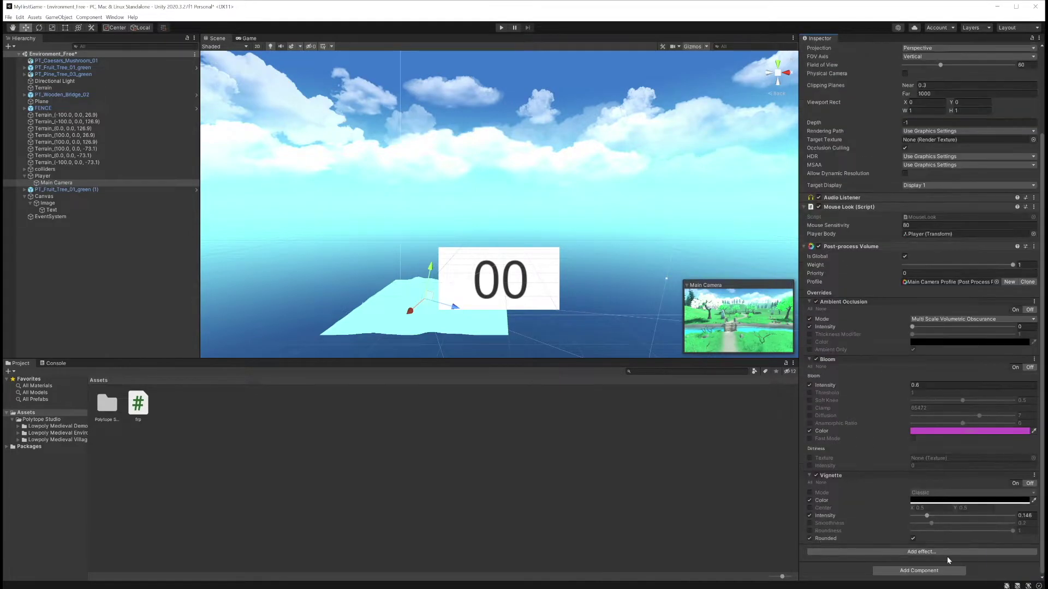
Add Depth Of Field and Chromatic Aberration effects to the Post-process Volume, overriding focus distance and intensity, and test the scene in play mode.
left_click(921, 552)
left_click(900, 509)
left_click(921, 552)
mouse_move(908, 557)
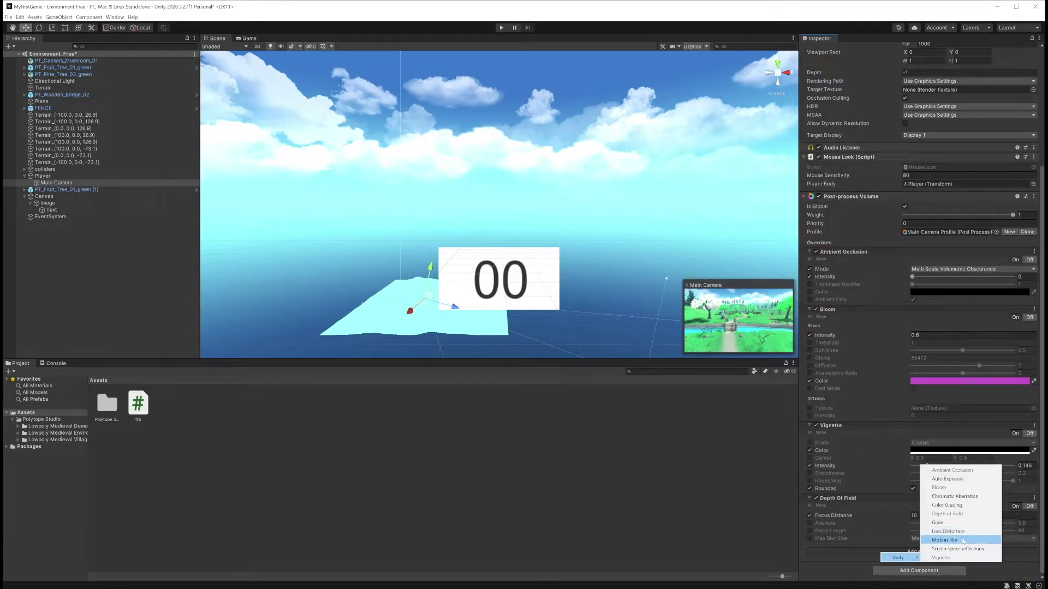
left_click(934, 496)
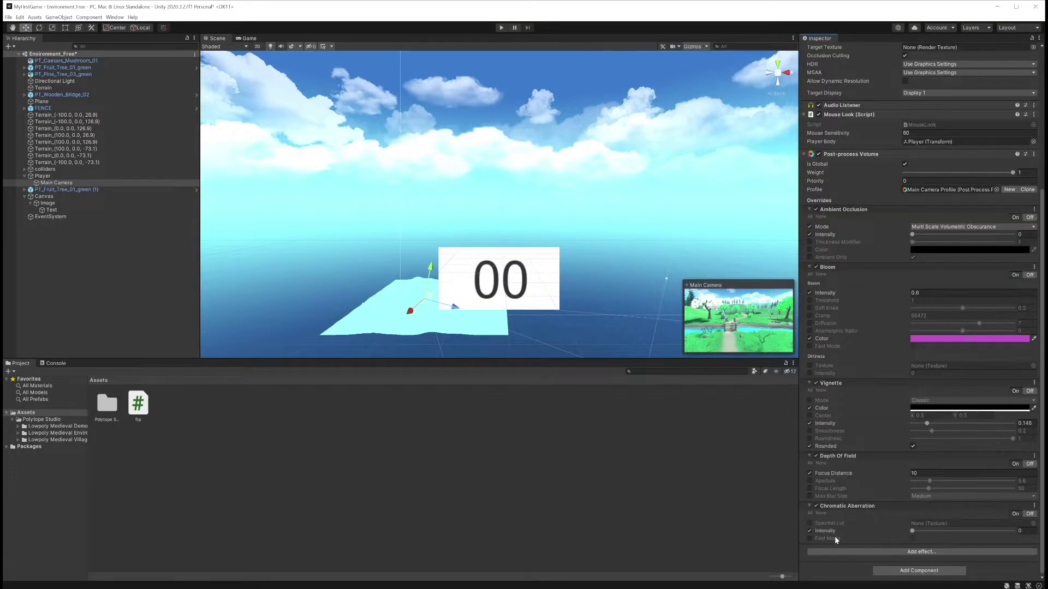
key("ctrl+p")
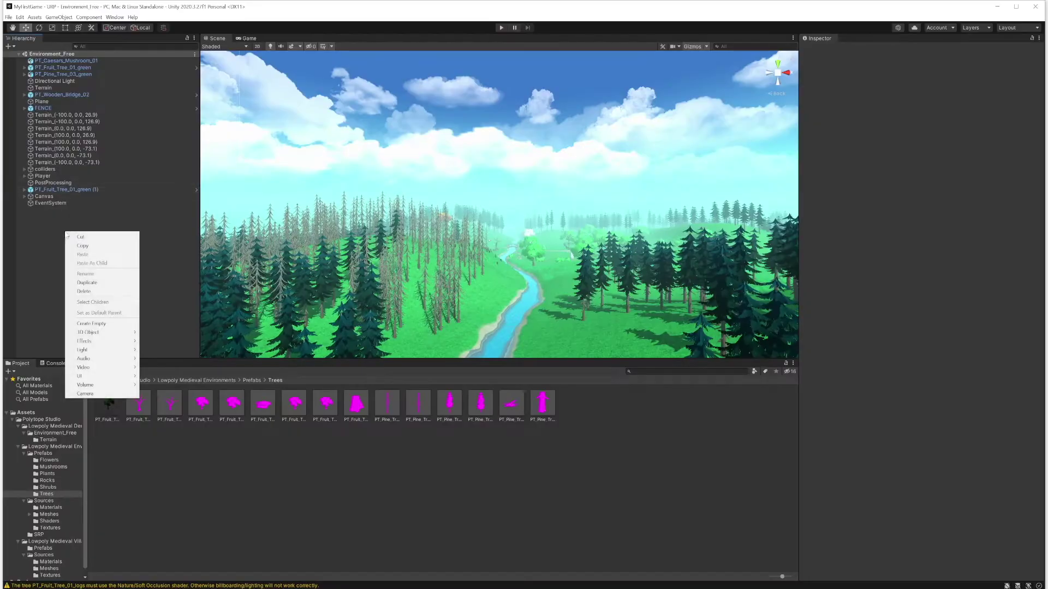
Create a Global Volume object in the URP project's Environment_Free scene.
mouse_move(85, 385)
left_click(164, 385)
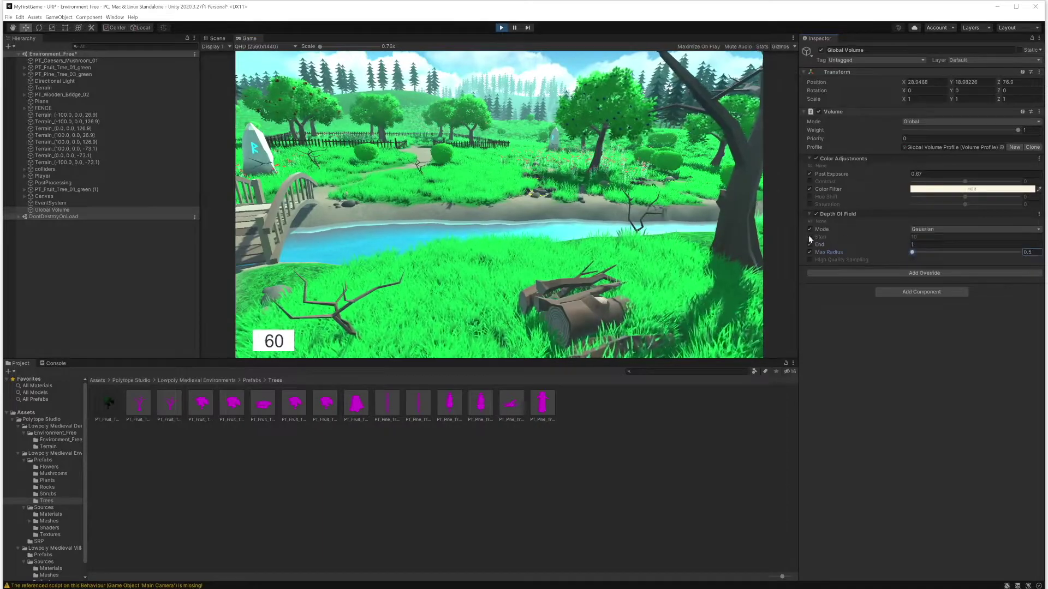
Try Depth Of Field with start 0.3 and high quality sampling, and remove that override from the Global Volume.
type("3")
left_click(912, 260)
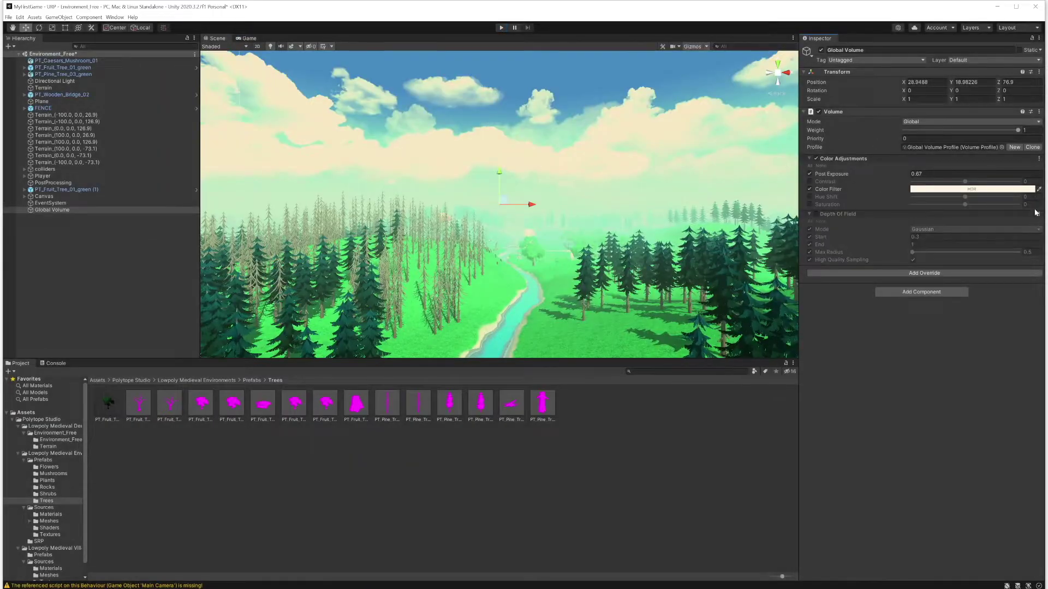
left_click(1038, 214)
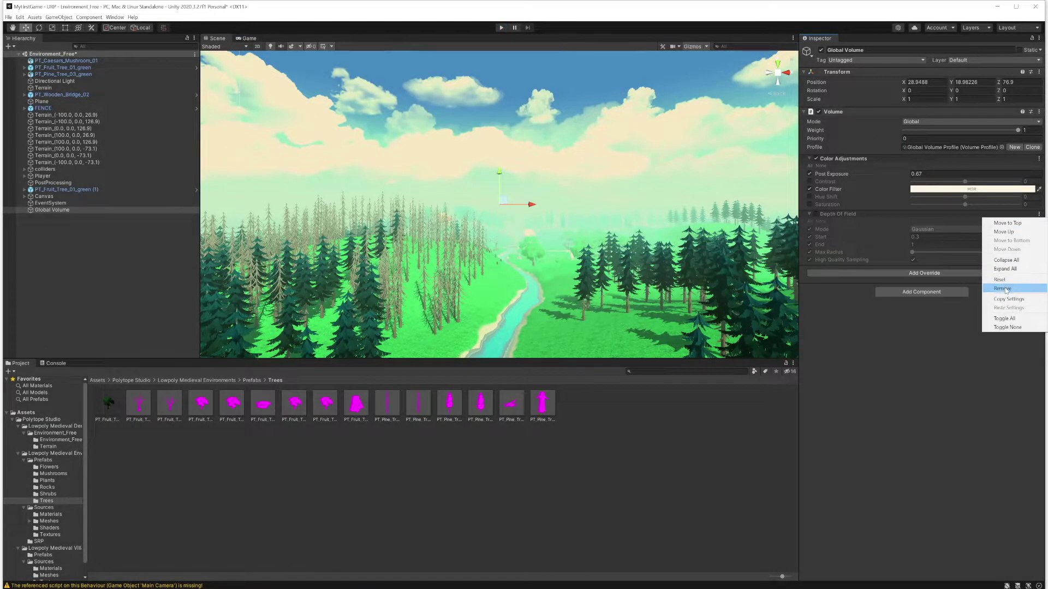
left_click(1006, 289)
Add a Bloom override with intensity 0.6 and a purple tint to the Global Volume.
left_click(930, 218)
left_click(888, 251)
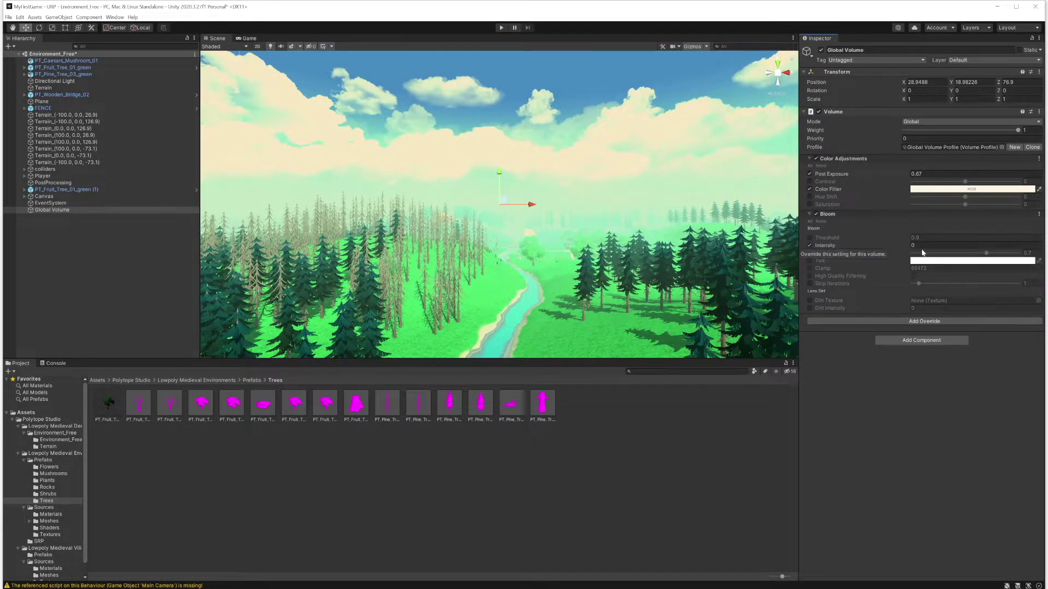
left_click(922, 245)
type("0.6")
key("Return")
left_click(810, 261)
left_click(928, 260)
left_click(1006, 322)
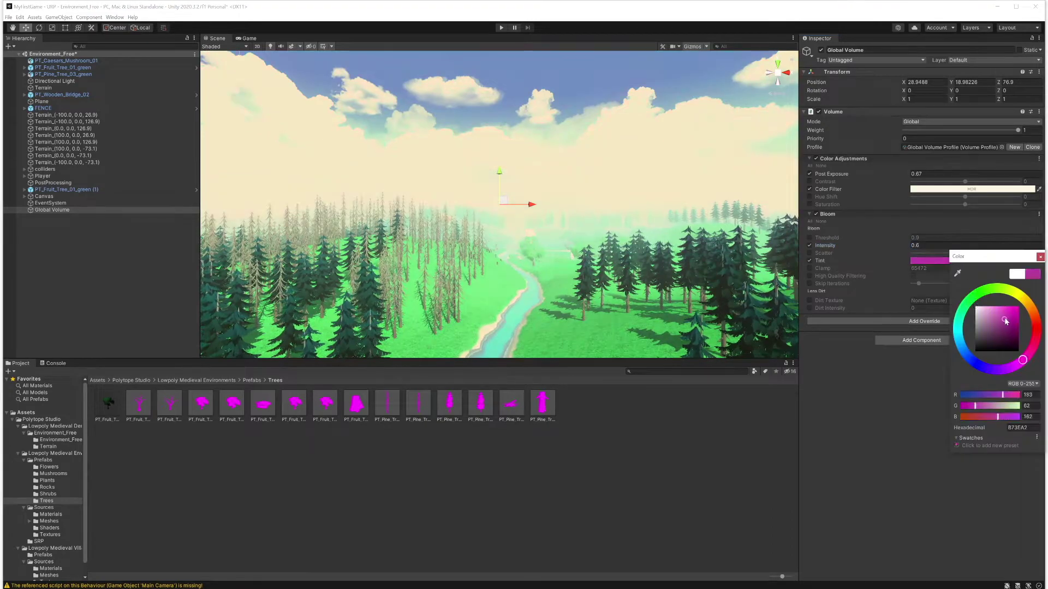
Set the Bloom intensity to 0.7 and lighten its tint to a soft pink.
left_click(941, 246)
type("0.7")
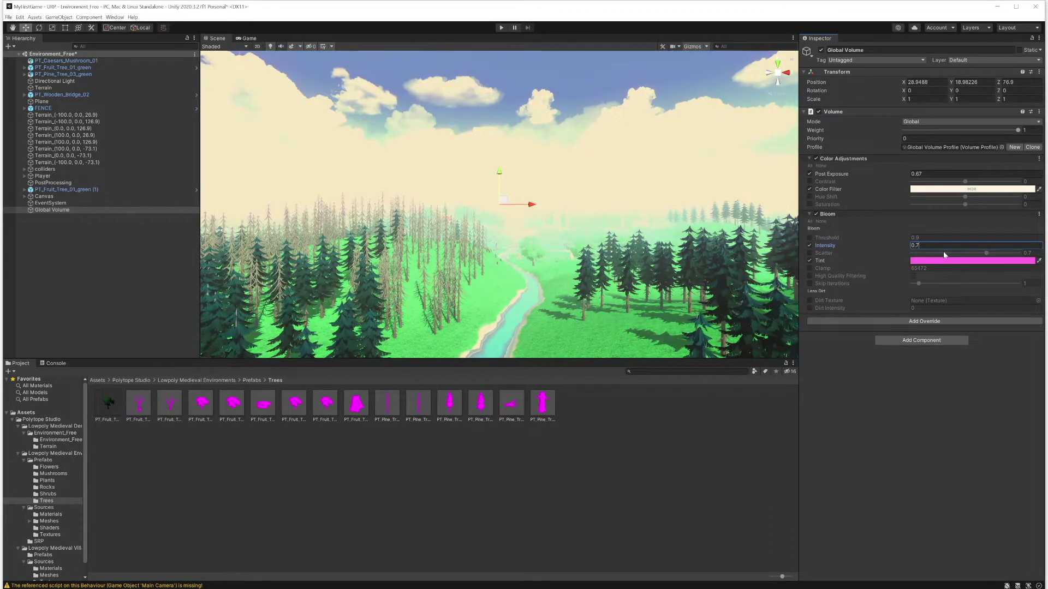
left_click(945, 260)
left_click_drag(1010, 327, 993, 317)
left_click(834, 304)
Add a rounded Vignette override to the Global Volume with color enabled and intensity about 0.201.
left_click(924, 321)
left_click(927, 352)
left_click(922, 440)
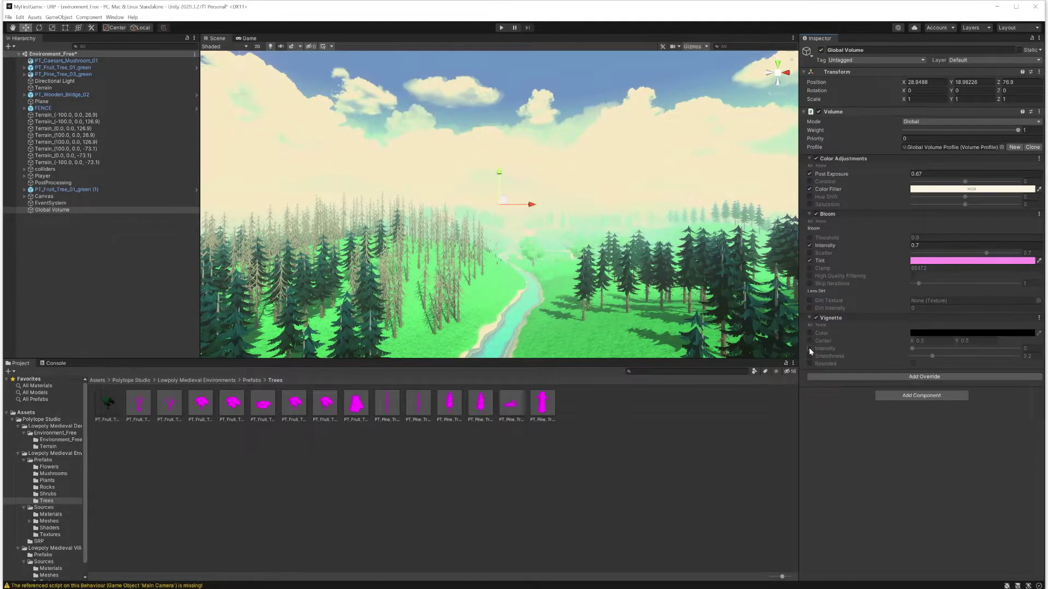
left_click(809, 333)
left_click(913, 364)
left_click_drag(924, 350, 934, 346)
Try a Chromatic Aberration override with adjusted intensity on the Global Volume, and remove it.
left_click(923, 377)
left_click(927, 407)
left_click(911, 420)
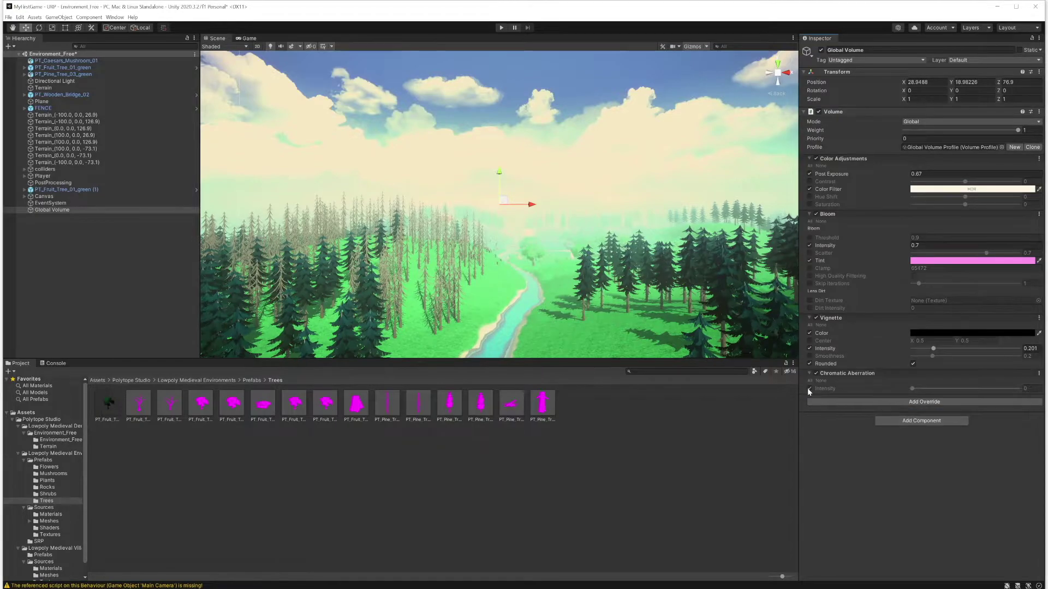
left_click(809, 389)
left_click_drag(912, 389, 859, 391)
left_click(1038, 373)
left_click(999, 392)
Try a Channel Mixer override on the Global Volume, and remove it.
left_click(924, 376)
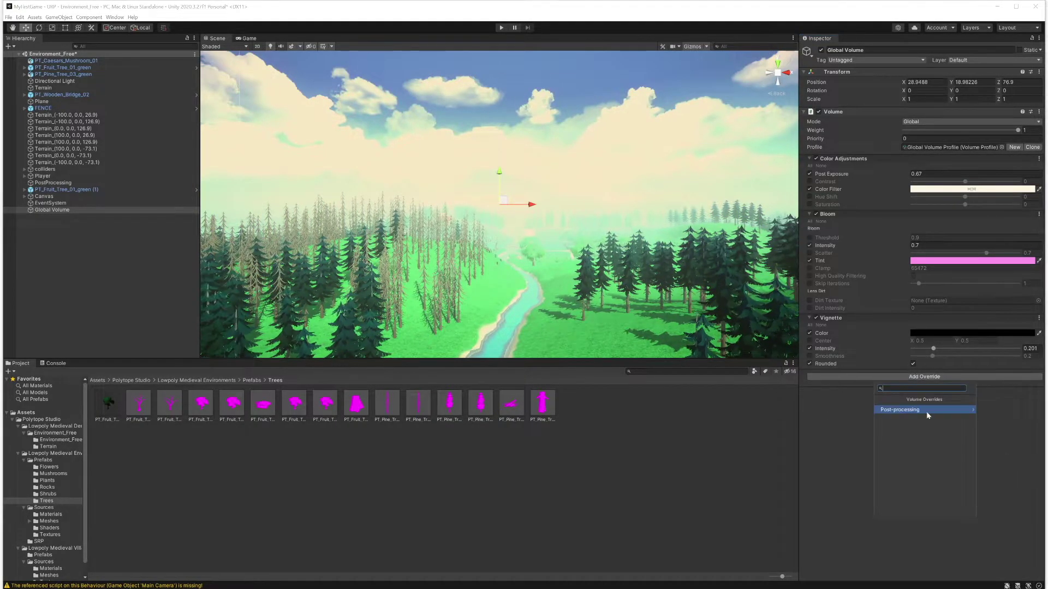
left_click(926, 412)
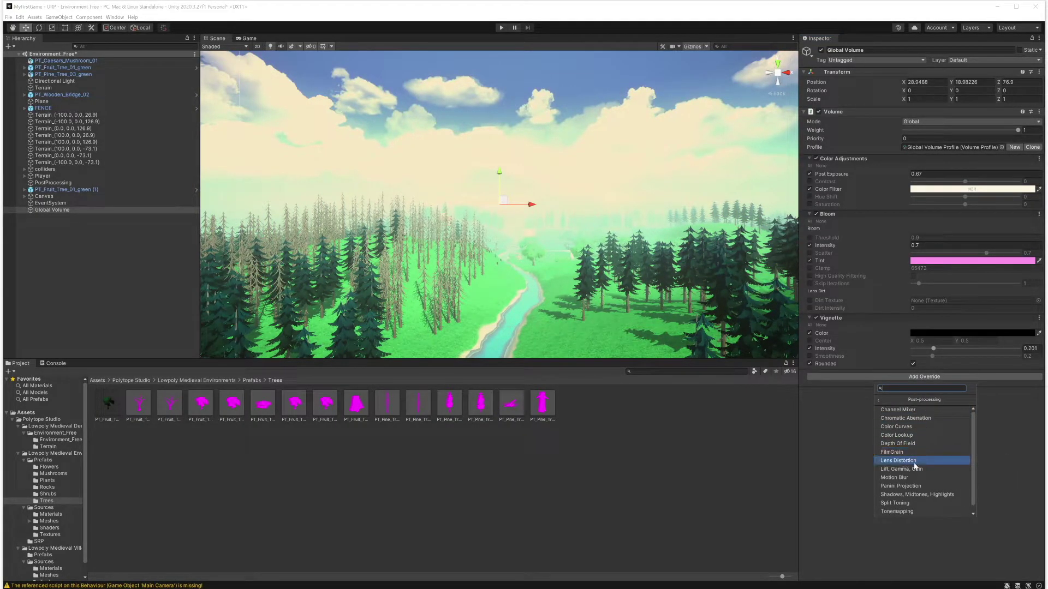
left_click(906, 409)
left_click(1038, 373)
left_click(1001, 448)
Add a Tonemapping override to the Global Volume and change its mode.
left_click(925, 377)
left_click(928, 413)
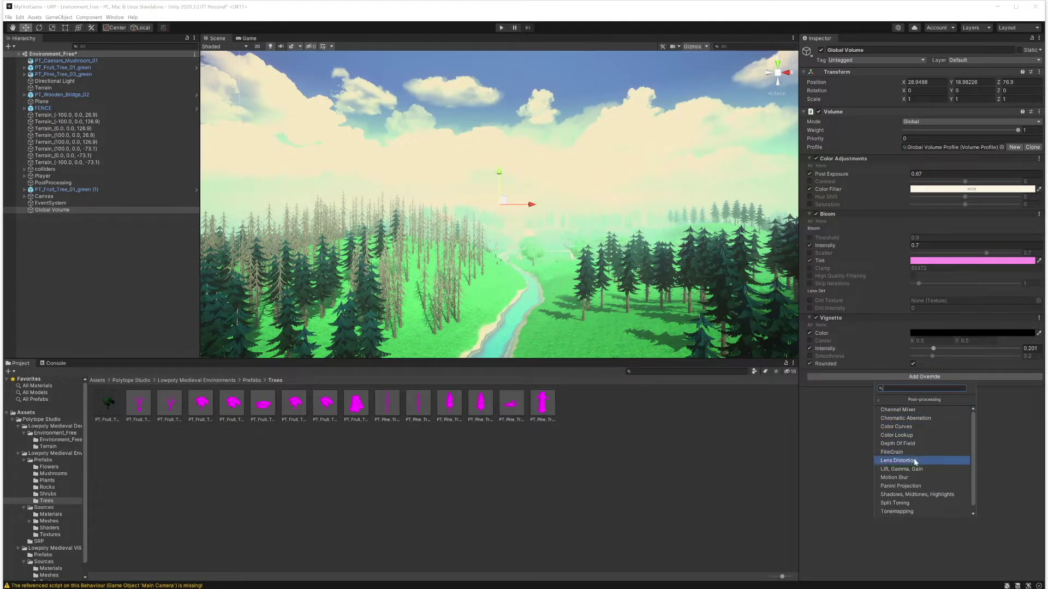
left_click(901, 511)
left_click(938, 389)
left_click(940, 416)
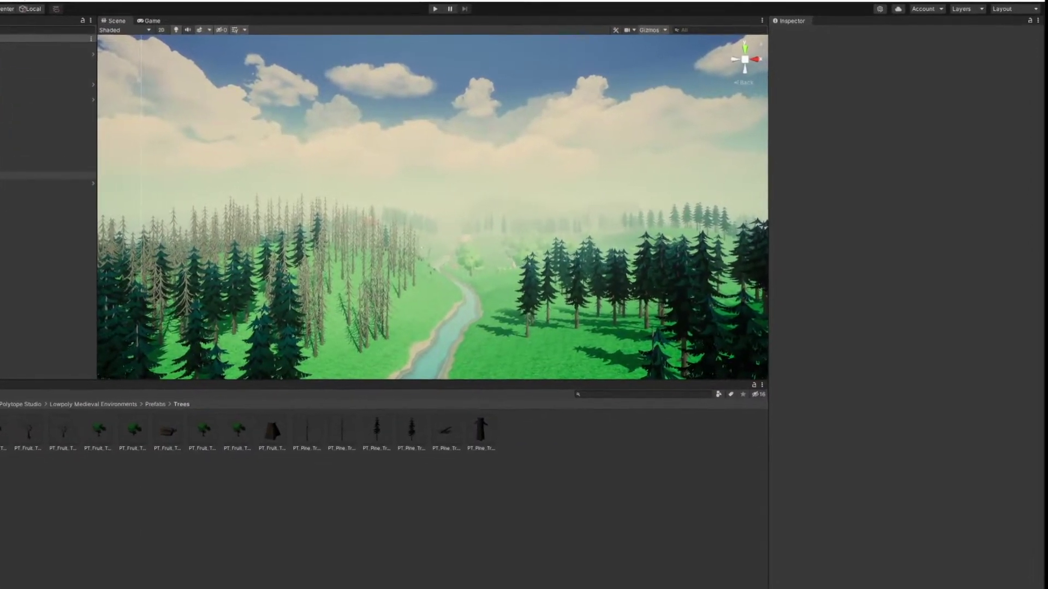
Enable Post Processing in the Main Camera's rendering settings.
left_click(33, 48)
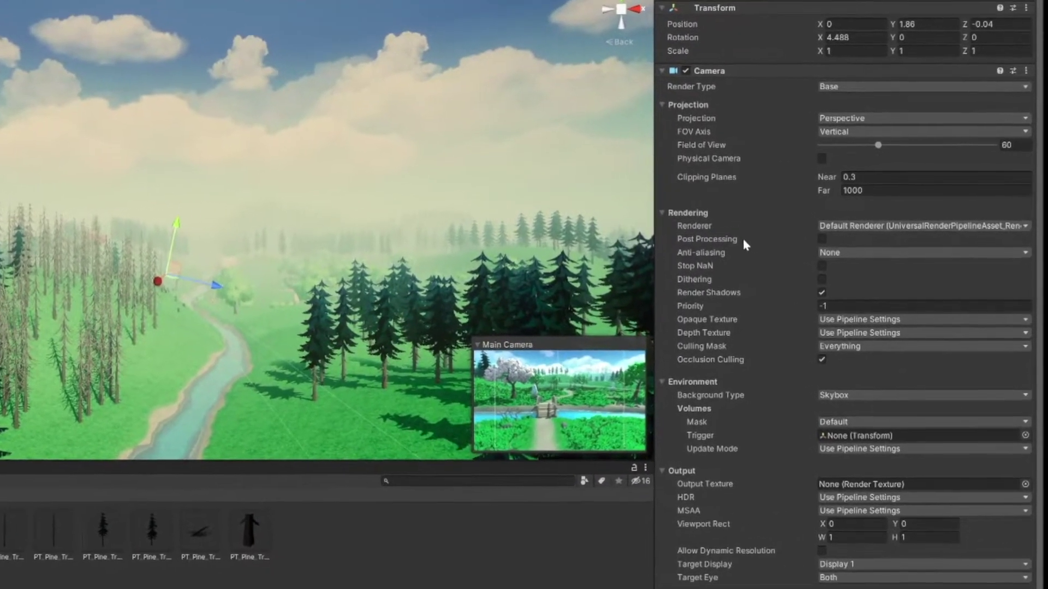
left_click(821, 238)
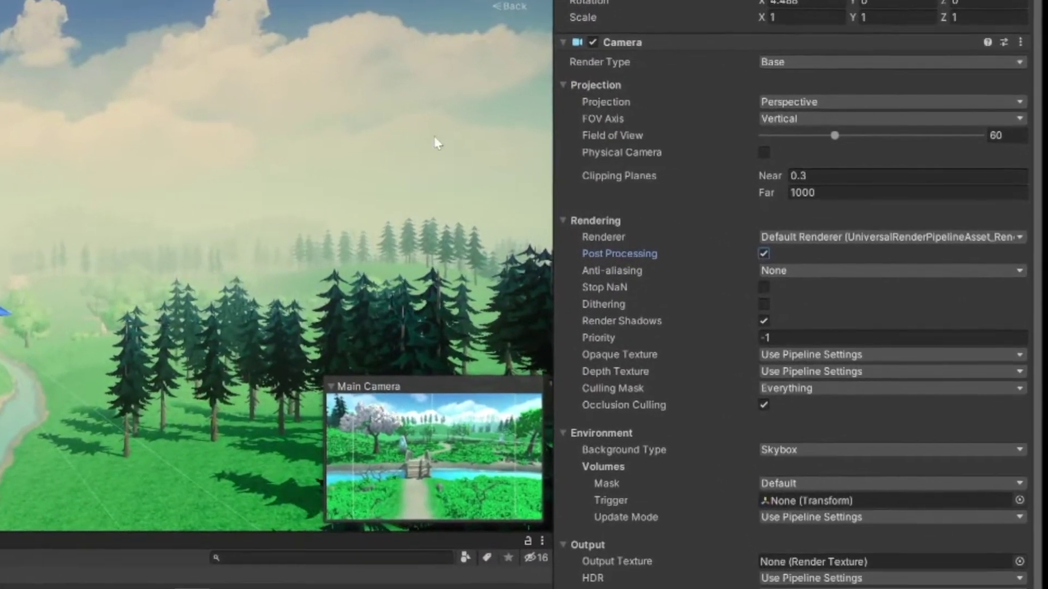